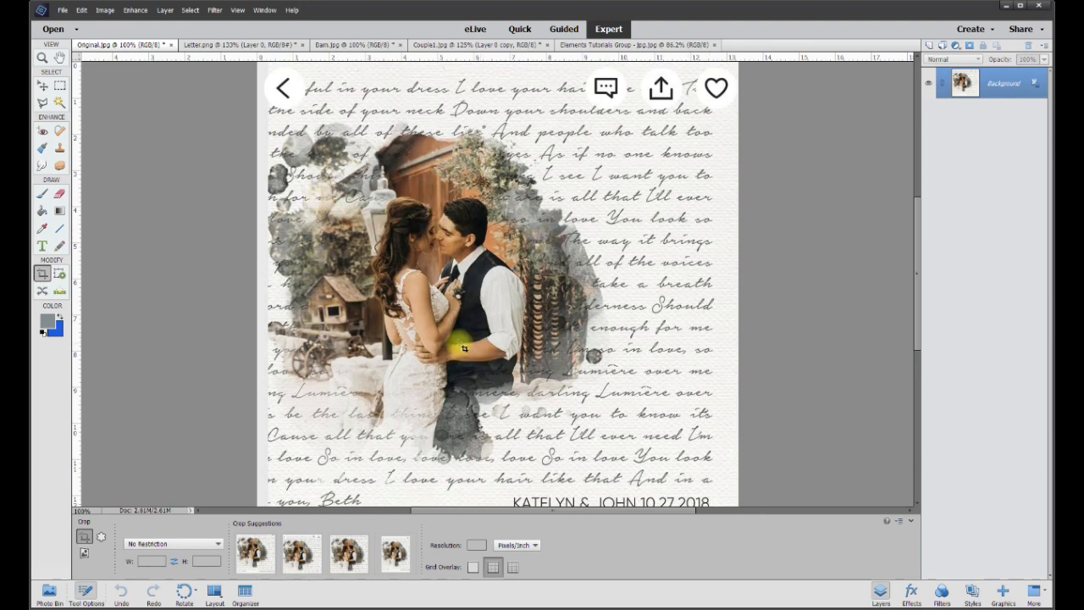
In Letter.png, enlarge the parchment letter image so it covers most of the canvas width.
{"action": "left_click", "coordinate": [249, 50]}
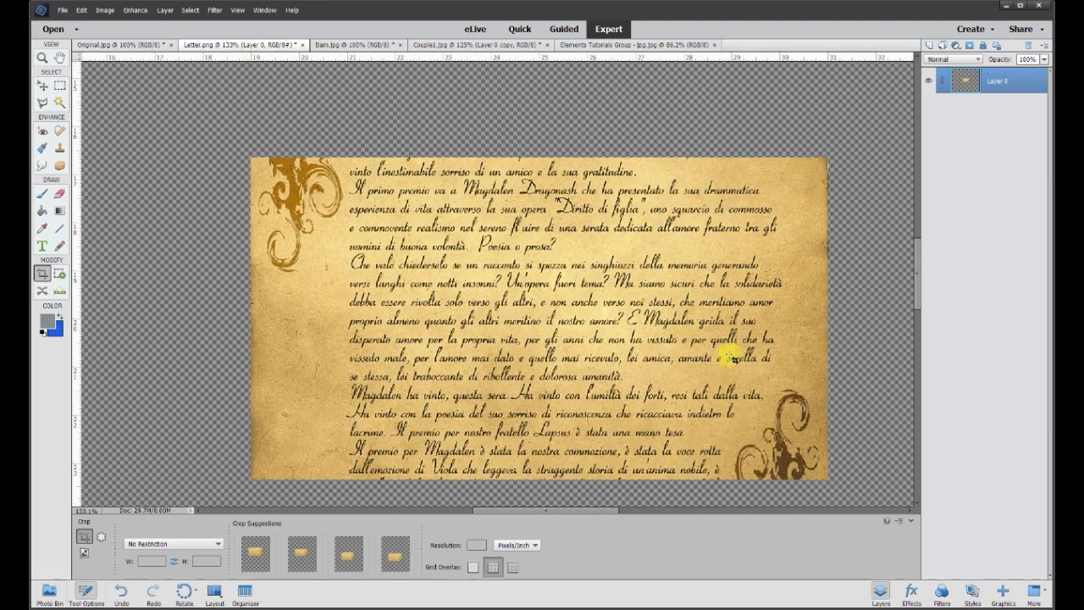
{"action": "scroll", "coordinate": [733, 360], "scroll_direction": "up", "scroll_amount": 1}
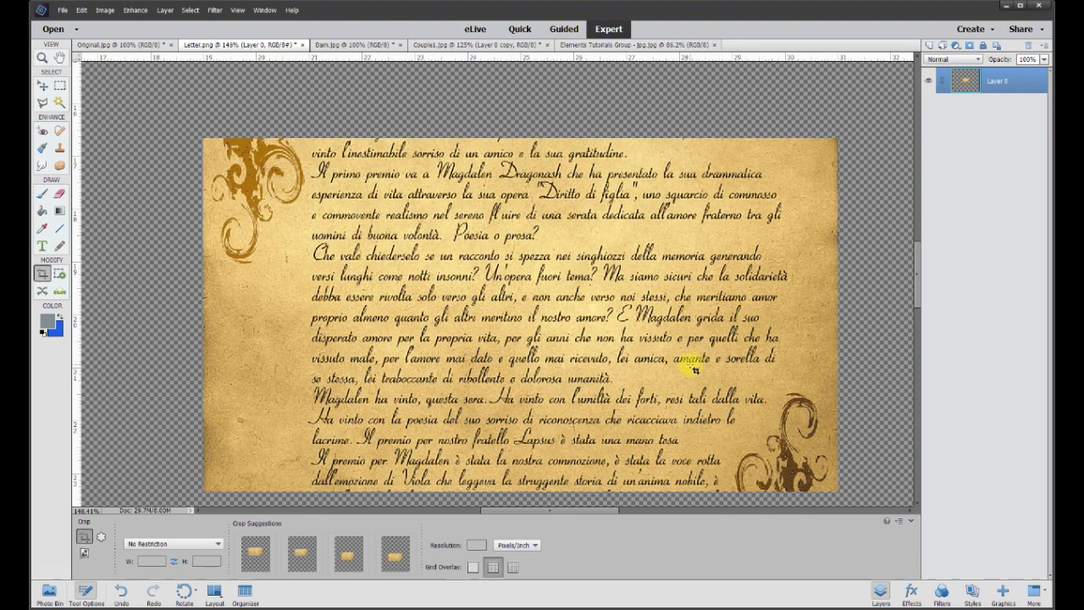
{"action": "scroll", "coordinate": [693, 369], "scroll_direction": "down", "scroll_amount": 2}
{"action": "scroll", "coordinate": [688, 362], "scroll_direction": "down", "scroll_amount": 6}
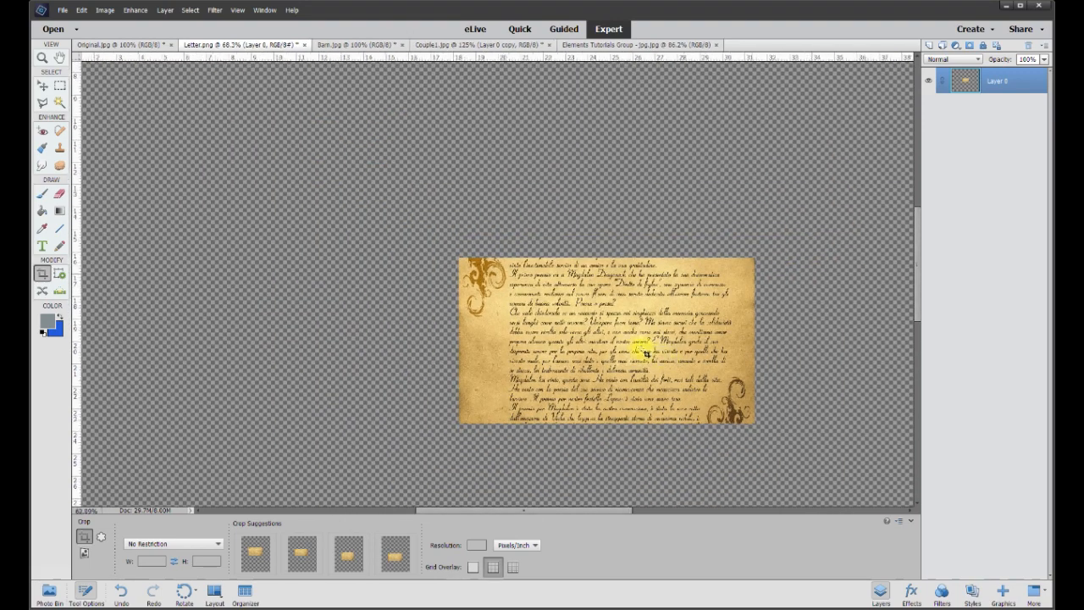
{"action": "scroll", "coordinate": [655, 339], "scroll_direction": "down", "scroll_amount": 4}
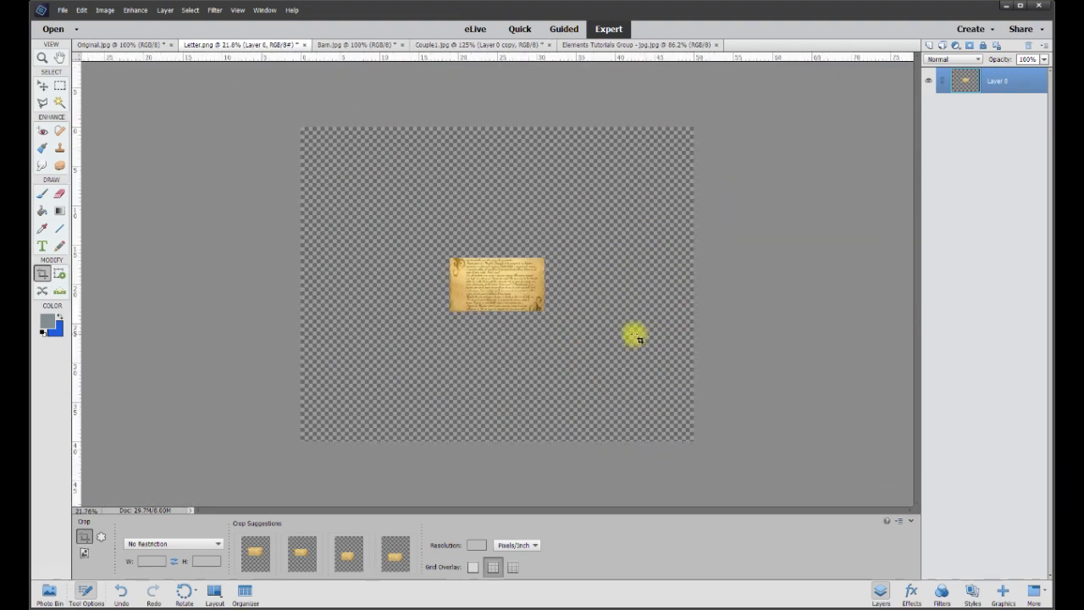
{"action": "scroll", "coordinate": [525, 282], "scroll_direction": "up", "scroll_amount": 3}
{"action": "scroll", "coordinate": [464, 216], "scroll_direction": "down", "scroll_amount": 1}
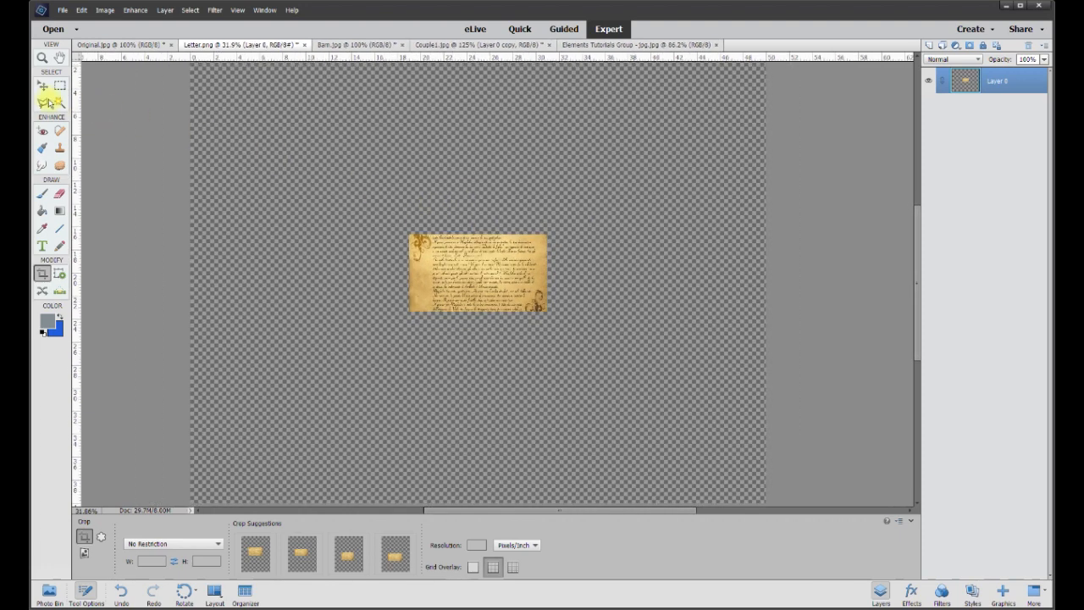
{"action": "left_click", "coordinate": [42, 85]}
{"action": "left_click_drag", "start_coordinate": [408, 234], "coordinate": [269, 196]}
{"action": "left_click_drag", "start_coordinate": [548, 310], "coordinate": [666, 385]}
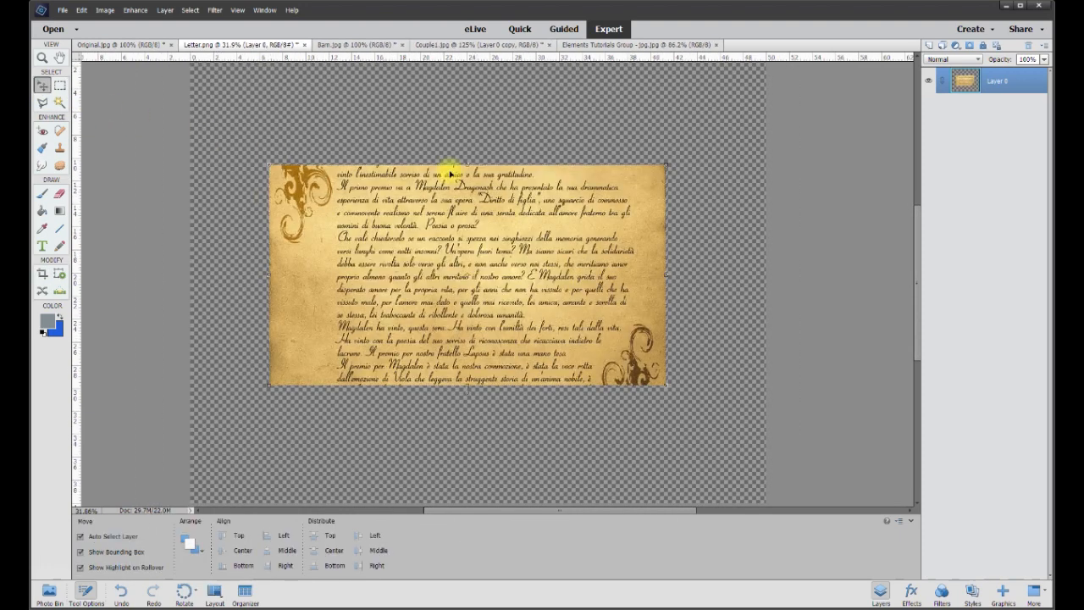
In Couple1.jpg, hide the original photo layer, Layer 0, leaving the cut-out couple layer shown.
{"action": "left_click", "coordinate": [347, 46]}
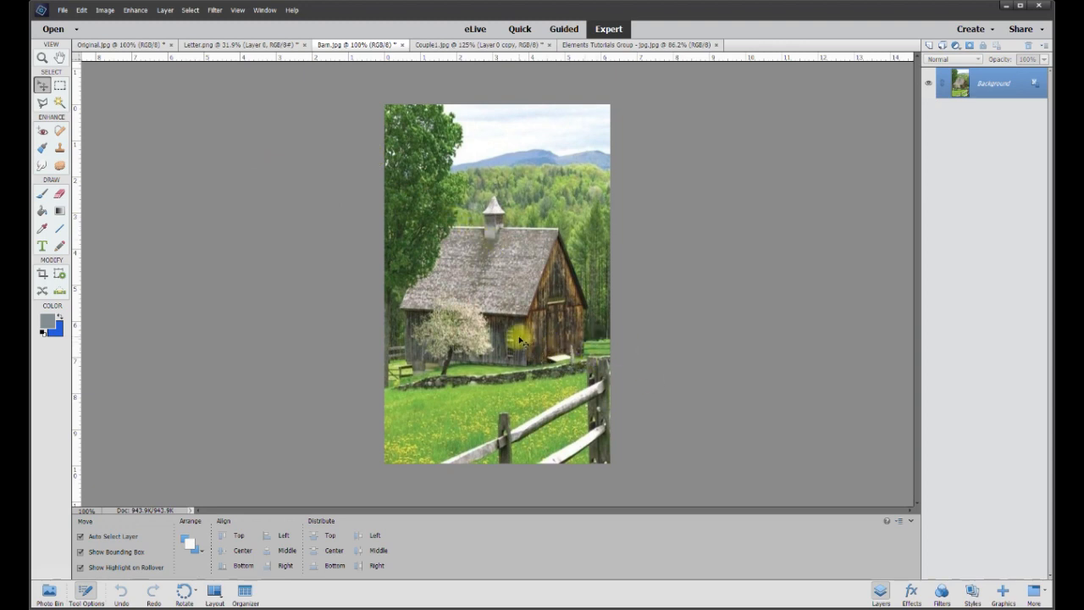
{"action": "left_click", "coordinate": [481, 47]}
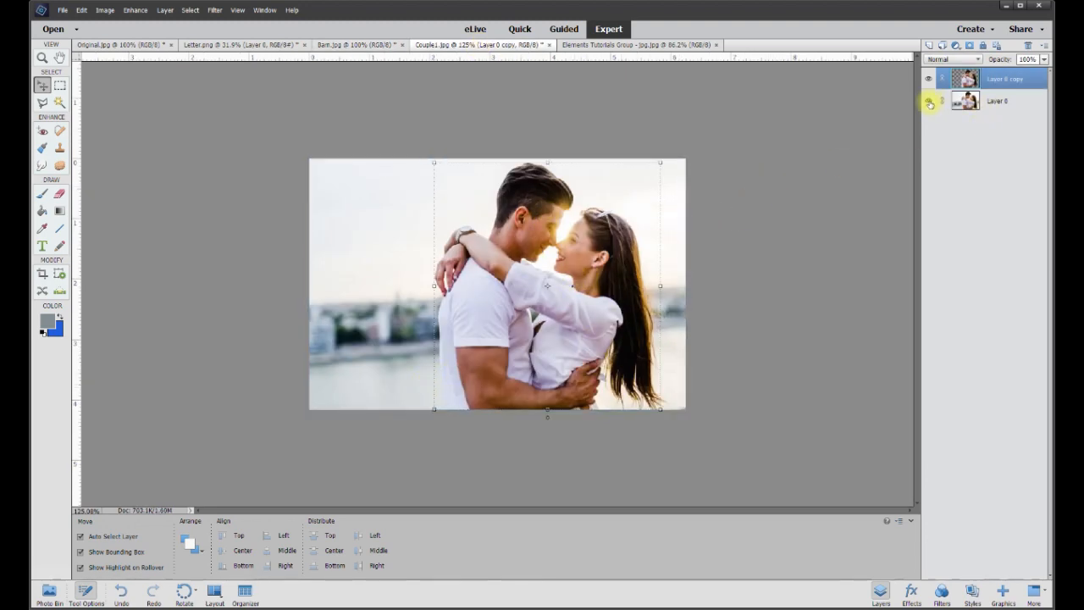
{"action": "left_click", "coordinate": [930, 102]}
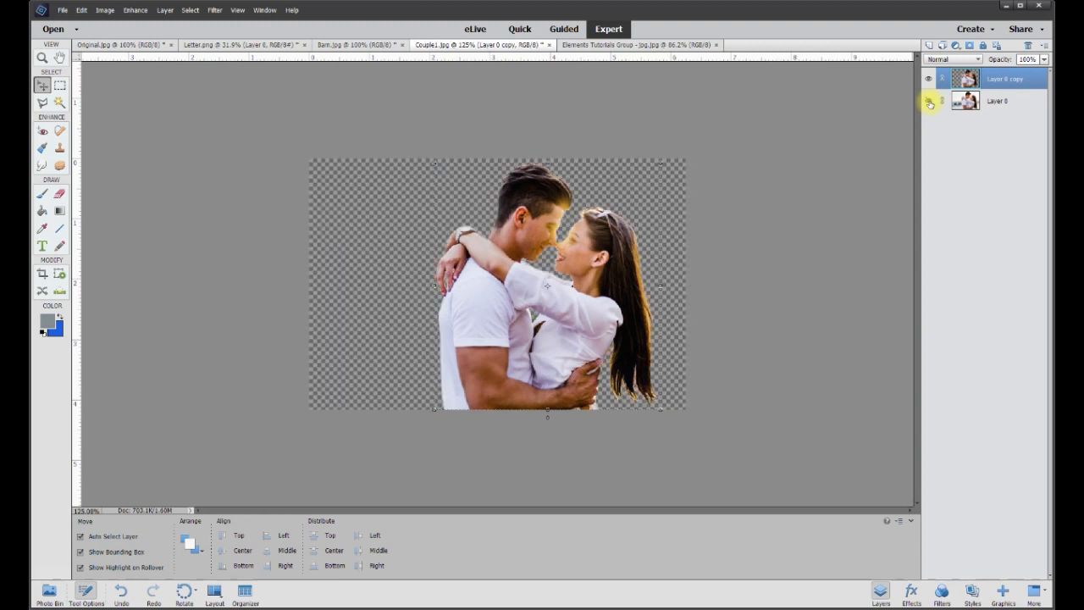
Copy the cut-out couple into Barn.jpg and scale it down in front of the barn beside the fence.
{"action": "left_click_drag", "start_coordinate": [536, 227], "coordinate": [486, 305]}
{"action": "scroll", "coordinate": [487, 305], "scroll_direction": "down", "scroll_amount": 1}
{"action": "scroll", "coordinate": [496, 322], "scroll_direction": "up", "scroll_amount": 3}
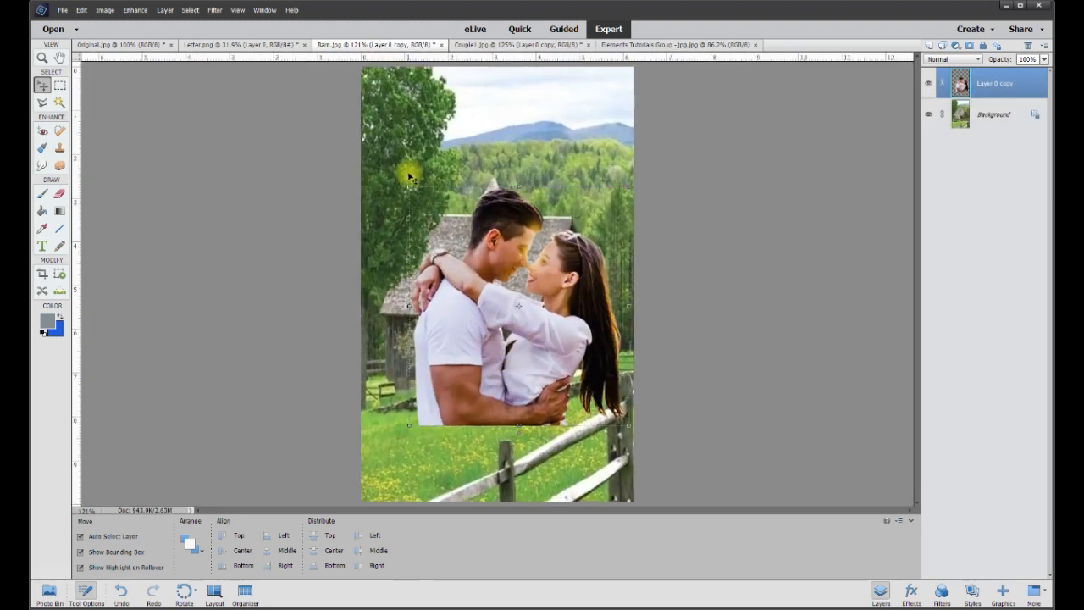
{"action": "left_click_drag", "start_coordinate": [409, 184], "coordinate": [485, 364]}
{"action": "key", "text": "Return"}
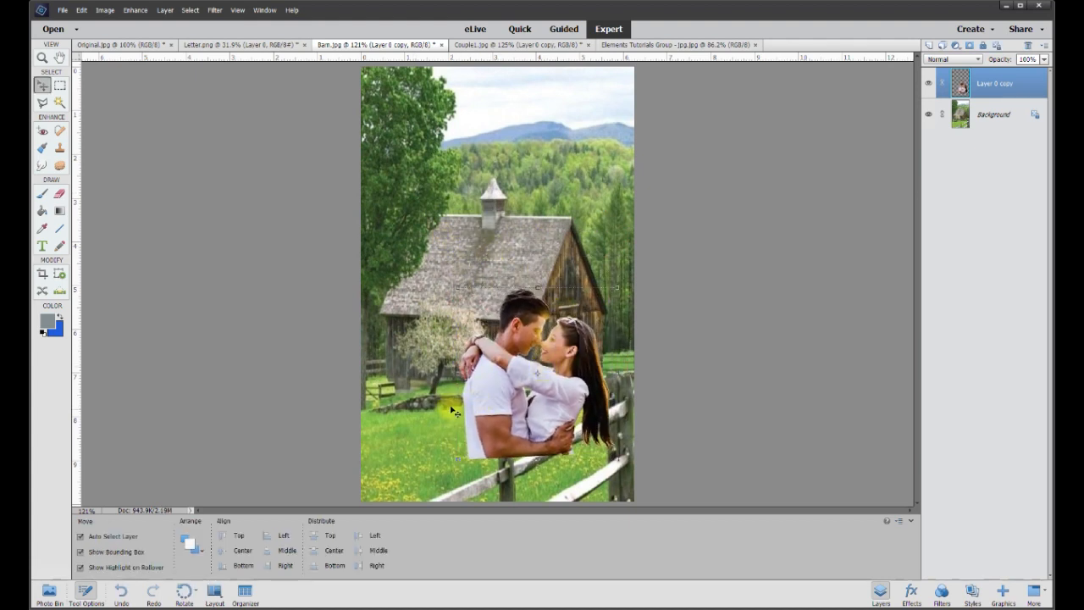
Unlock the barn photo's Background layer to turn it into a regular layer.
{"action": "scroll", "coordinate": [696, 384], "scroll_direction": "up", "scroll_amount": 1}
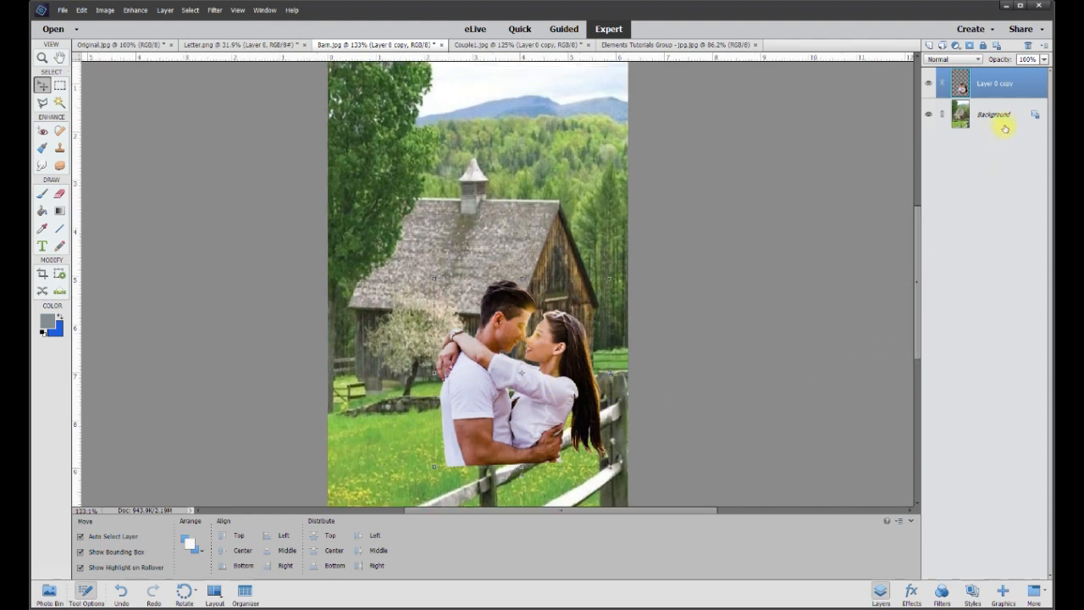
{"action": "left_click", "coordinate": [1035, 117]}
{"action": "left_click_drag", "start_coordinate": [920, 259], "coordinate": [904, 286]}
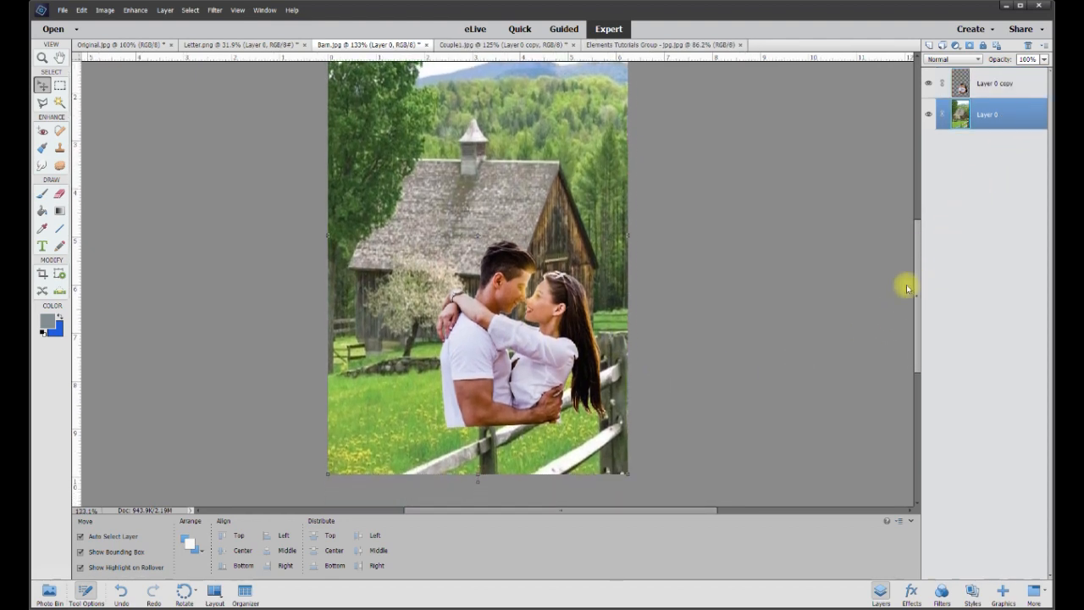
With a soft 50 px eraser, erase a strip along the barn roof, both sides and the lower foreground.
{"action": "left_click", "coordinate": [41, 103]}
{"action": "left_click", "coordinate": [60, 193]}
{"action": "left_click", "coordinate": [174, 555]}
{"action": "mouse_move", "coordinate": [585, 153]}
{"action": "left_mouse_down"}
{"action": "mouse_move", "coordinate": [541, 144]}
{"action": "mouse_move", "coordinate": [512, 152]}
{"action": "mouse_move", "coordinate": [377, 255]}
{"action": "mouse_move", "coordinate": [351, 286]}
{"action": "mouse_move", "coordinate": [364, 338]}
{"action": "mouse_move", "coordinate": [314, 387]}
{"action": "left_mouse_up"}
{"action": "left_click_drag", "start_coordinate": [326, 446], "coordinate": [640, 441]}
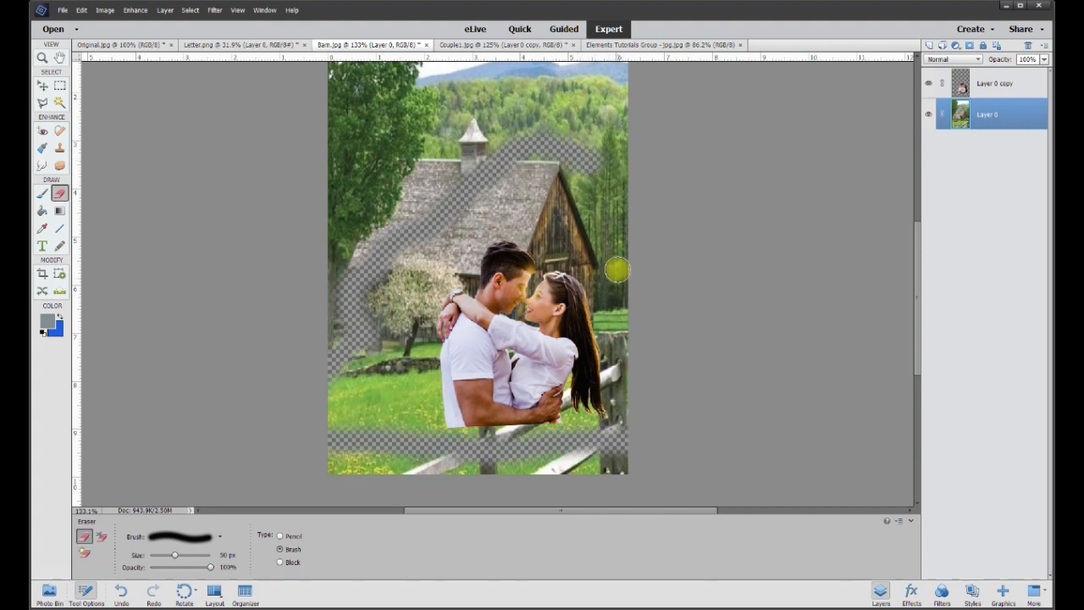
{"action": "left_click", "coordinate": [621, 273], "text": "shift"}
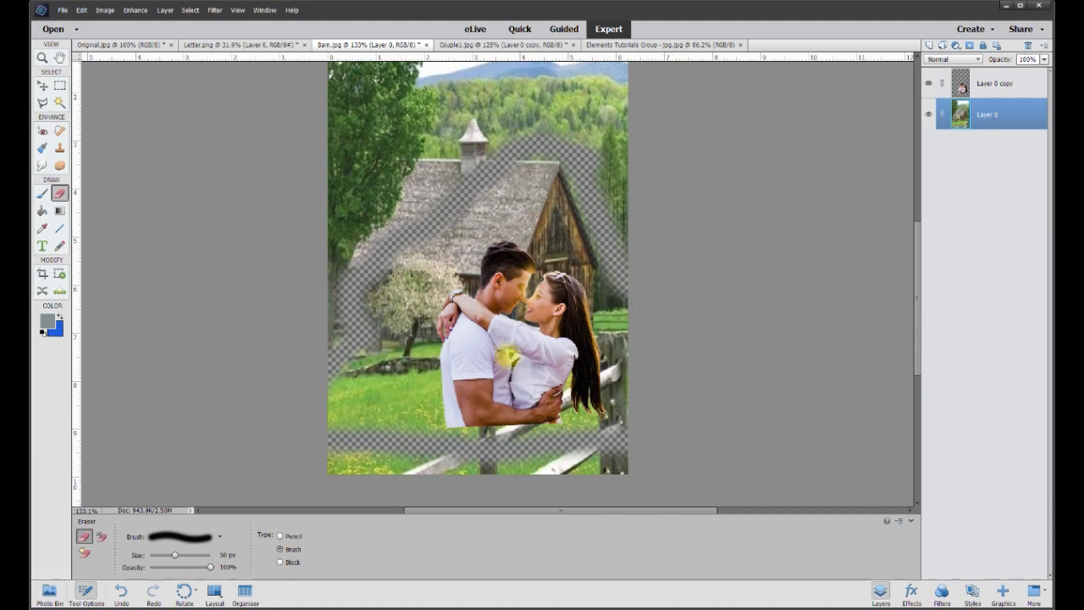
Select the barn area with the Polygonal Lasso along the erased strip and cut it to a new layer.
{"action": "left_click", "coordinate": [44, 103]}
{"action": "left_click", "coordinate": [641, 301]}
{"action": "left_click", "coordinate": [572, 153]}
{"action": "left_click", "coordinate": [422, 239]}
{"action": "left_click", "coordinate": [310, 380]}
{"action": "double_click", "coordinate": [641, 448]}
{"action": "right_click", "coordinate": [416, 345]}
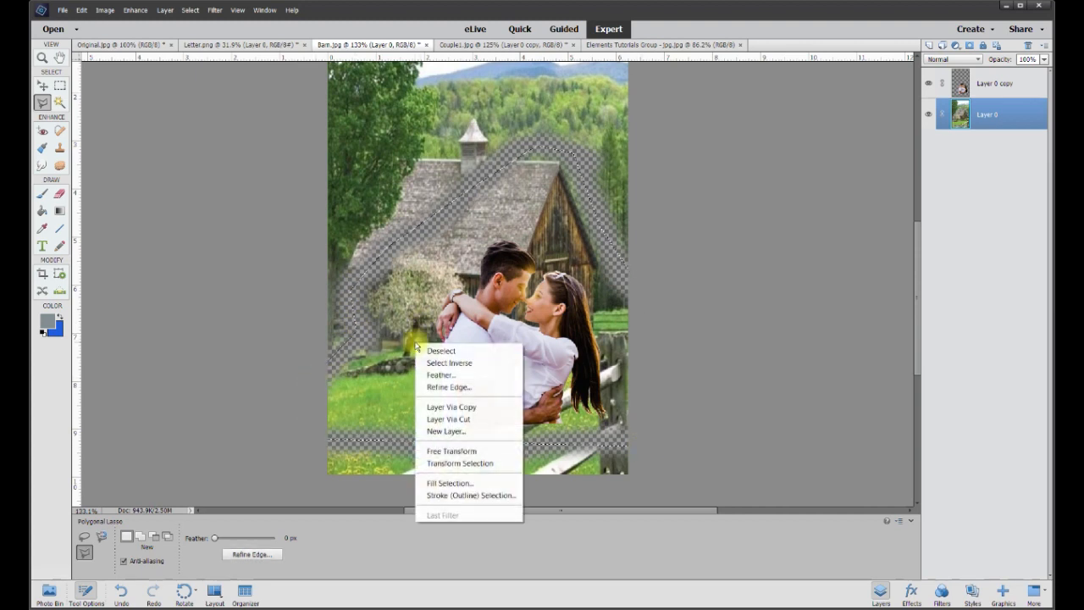
{"action": "left_click", "coordinate": [484, 418]}
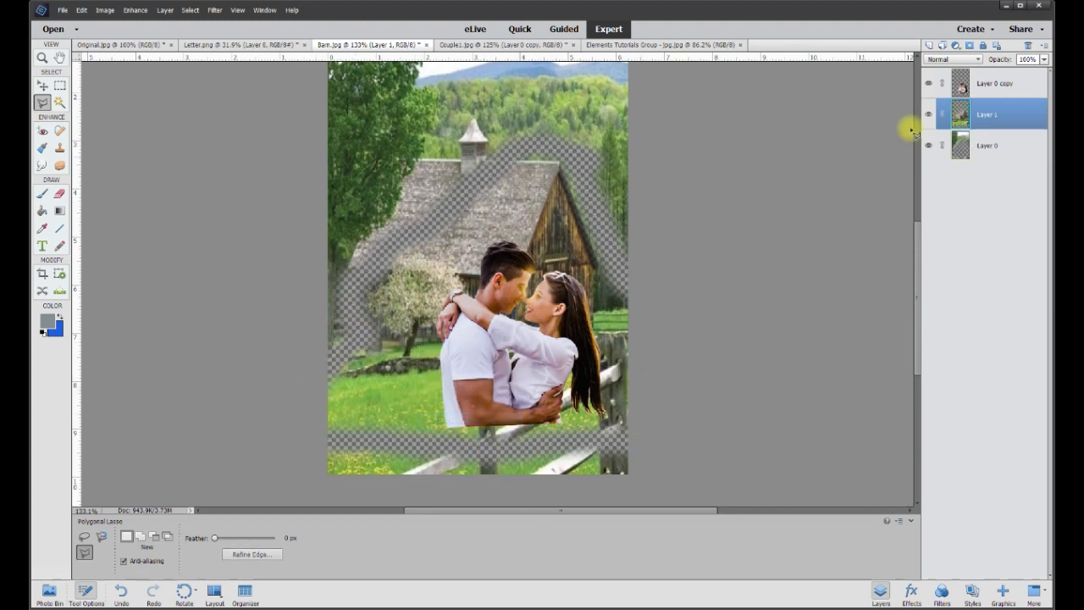
Hide the leftover barn background layer and copy the couple and cut barn layers together into Letter.png.
{"action": "left_click", "coordinate": [995, 88]}
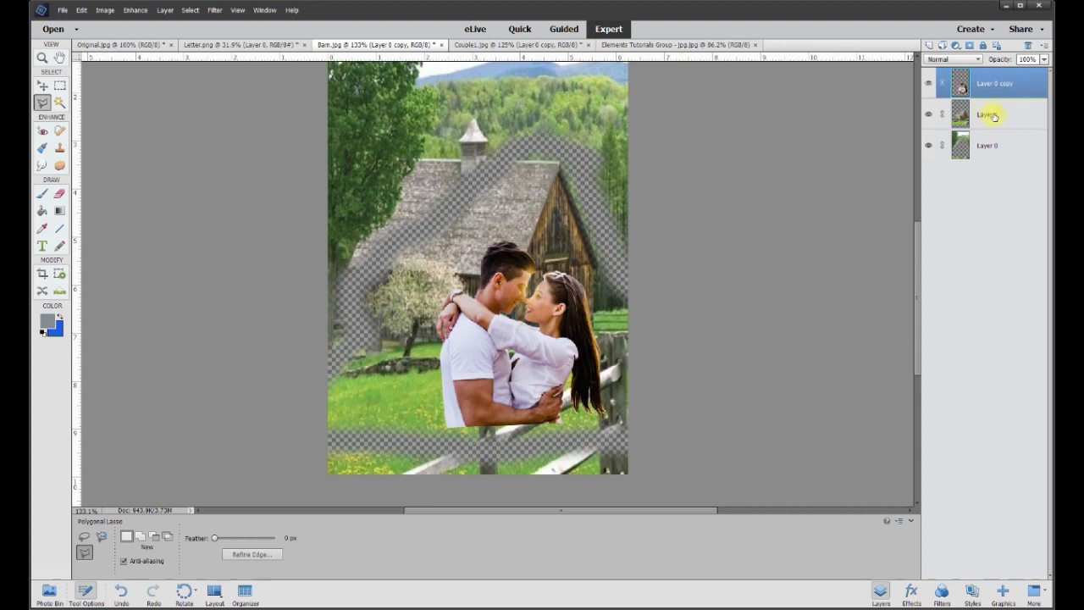
{"action": "left_click", "coordinate": [994, 117], "text": "ctrl"}
{"action": "left_click", "coordinate": [930, 147]}
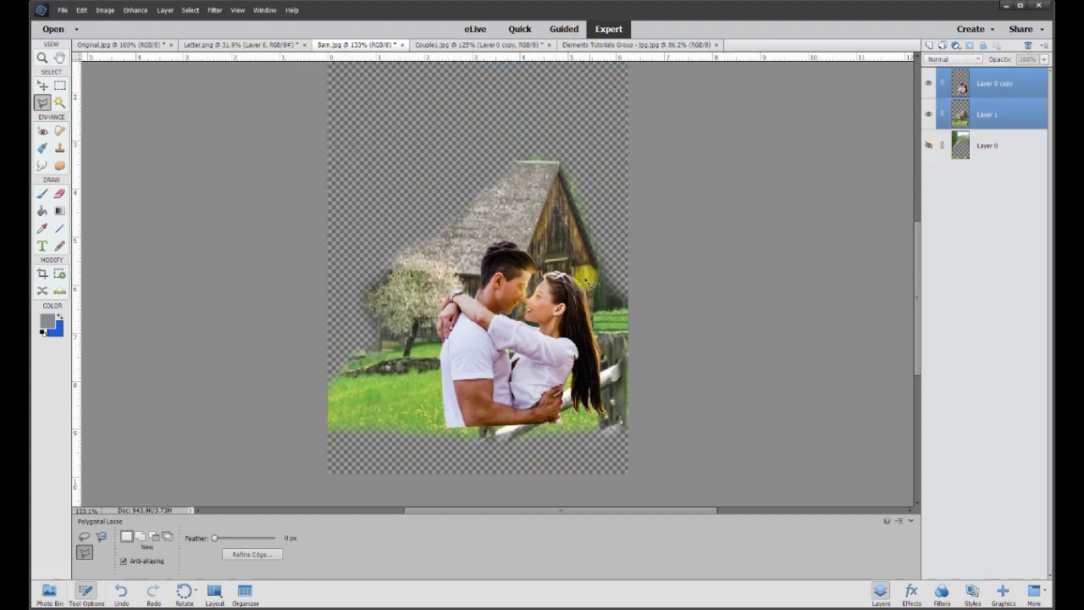
{"action": "left_click", "coordinate": [42, 86]}
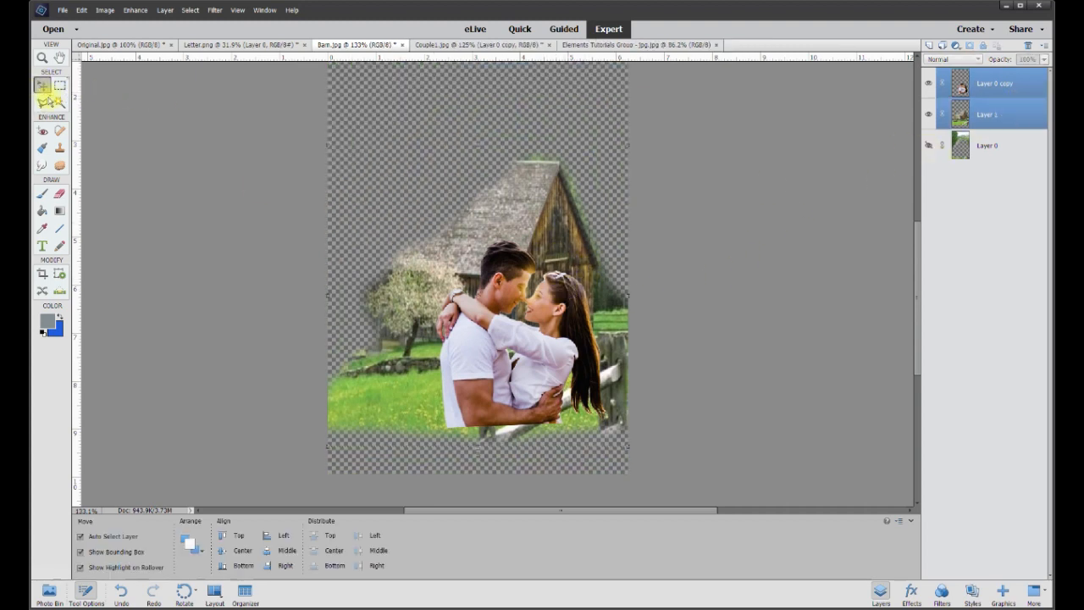
{"action": "left_click_drag", "start_coordinate": [517, 273], "coordinate": [375, 246]}
{"action": "left_click_drag", "start_coordinate": [476, 298], "coordinate": [478, 292]}
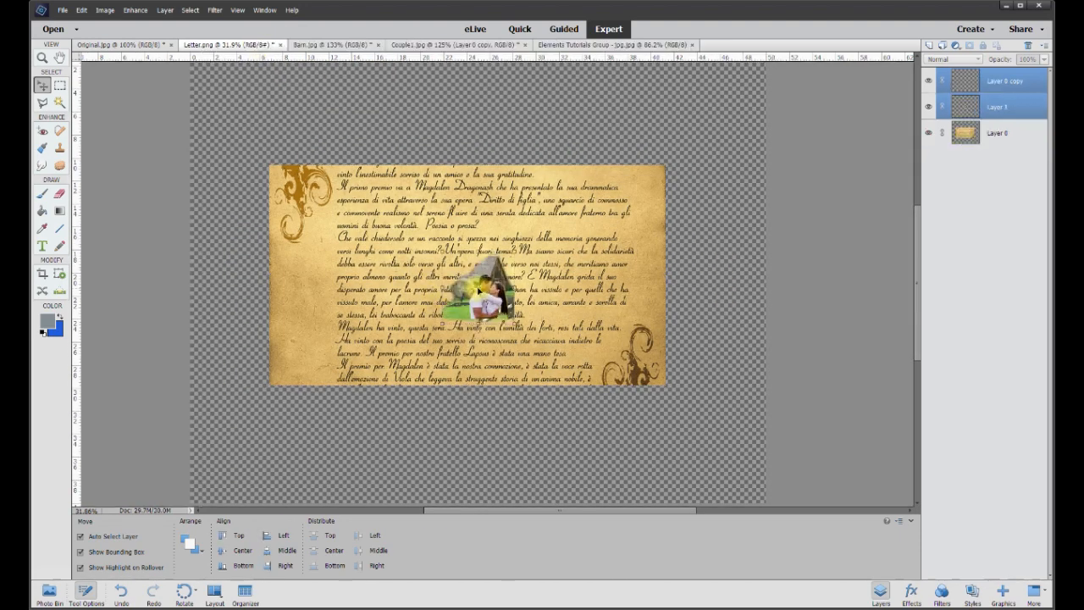
Scale the couple and barn layers to about 271% and place them in the letter's lower-left corner.
{"action": "key", "text": "ctrl+plus"}
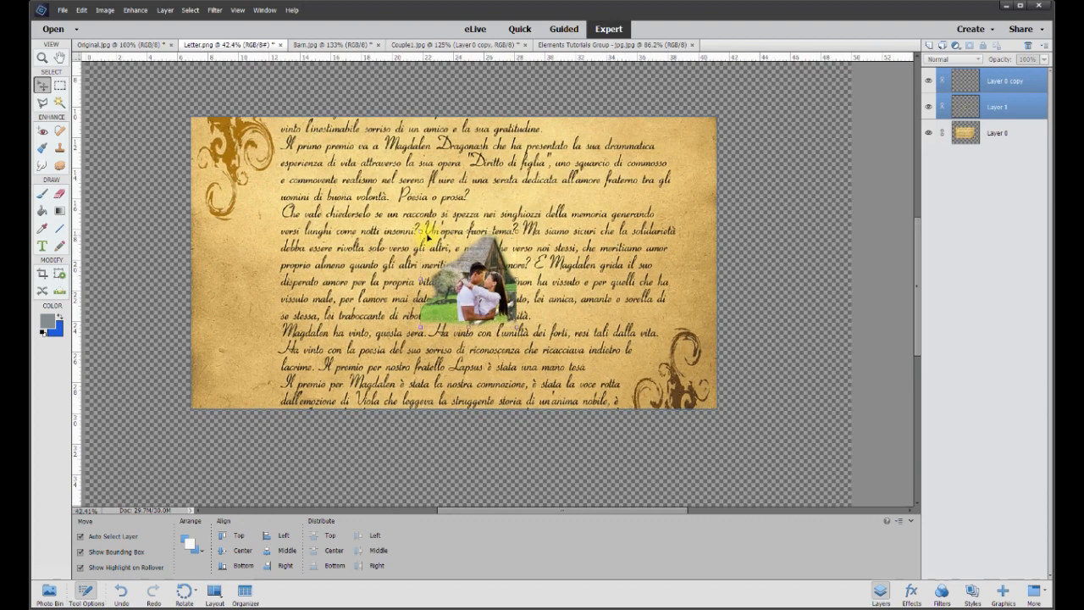
{"action": "left_click_drag", "start_coordinate": [423, 229], "coordinate": [351, 212]}
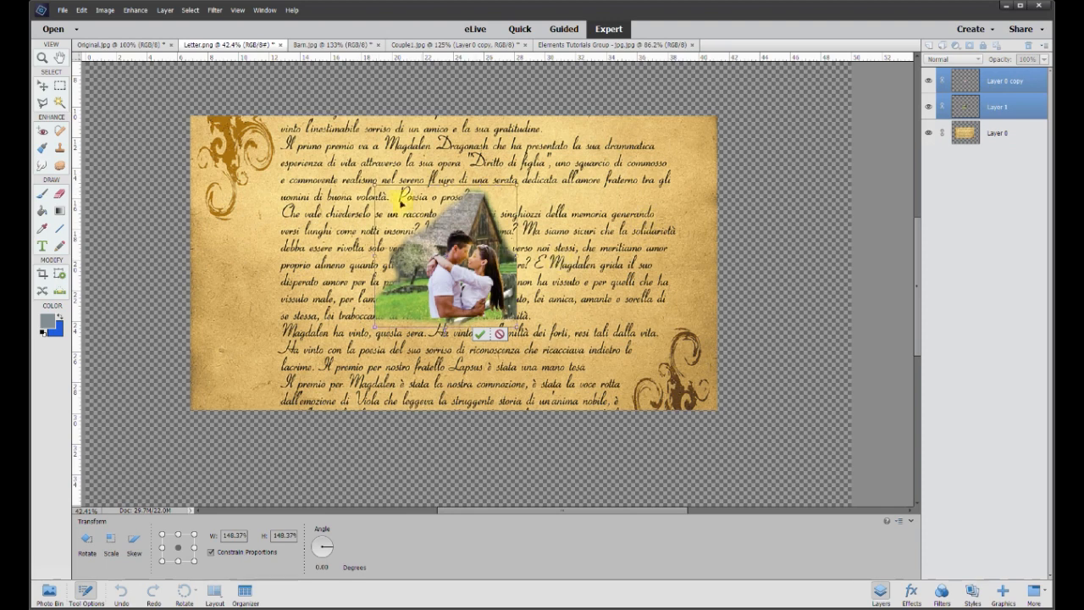
{"action": "left_click_drag", "start_coordinate": [372, 188], "coordinate": [305, 144]}
{"action": "left_click_drag", "start_coordinate": [466, 275], "coordinate": [437, 311]}
{"action": "left_click_drag", "start_coordinate": [488, 366], "coordinate": [292, 386]}
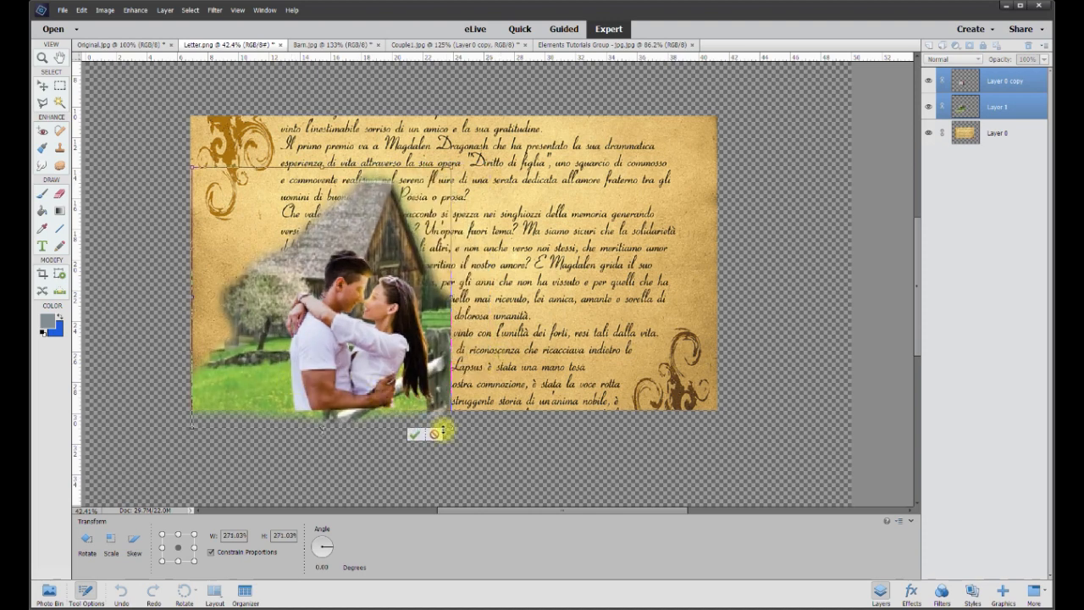
{"action": "left_click", "coordinate": [415, 436]}
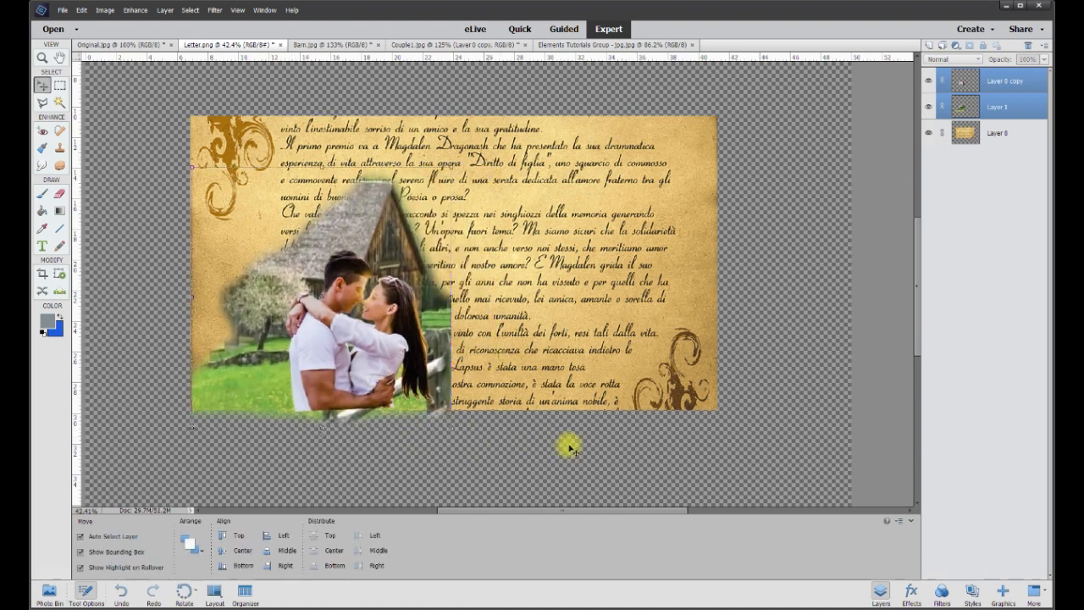
{"action": "left_click", "coordinate": [543, 449]}
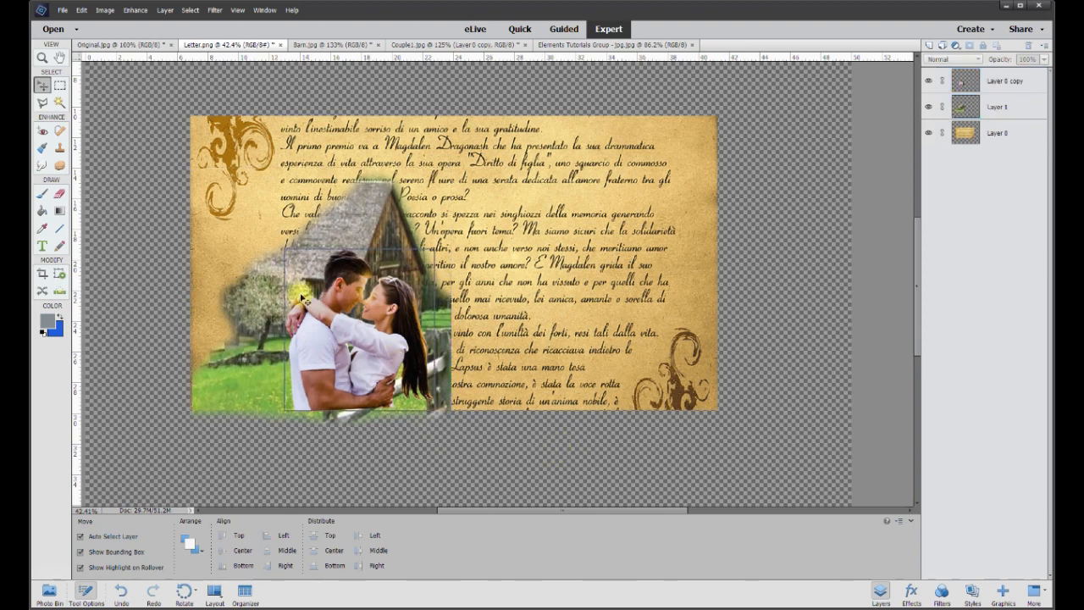
Duplicate the barn layer, Layer 1, keeping the default copy name.
{"action": "left_click", "coordinate": [369, 213]}
{"action": "right_click", "coordinate": [1015, 105]}
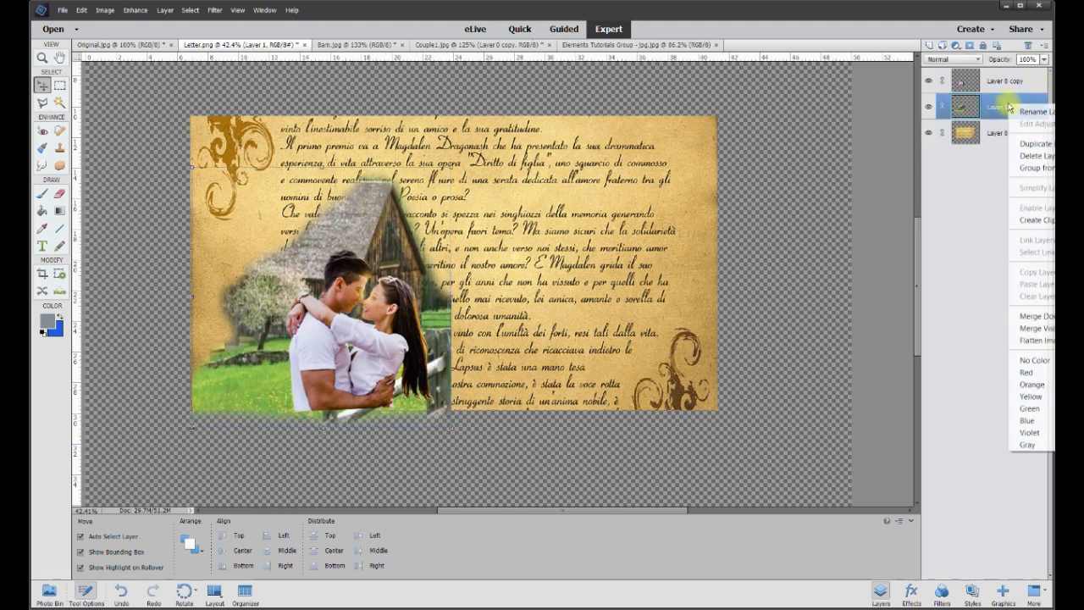
{"action": "left_click", "coordinate": [1031, 145]}
{"action": "left_click", "coordinate": [756, 108]}
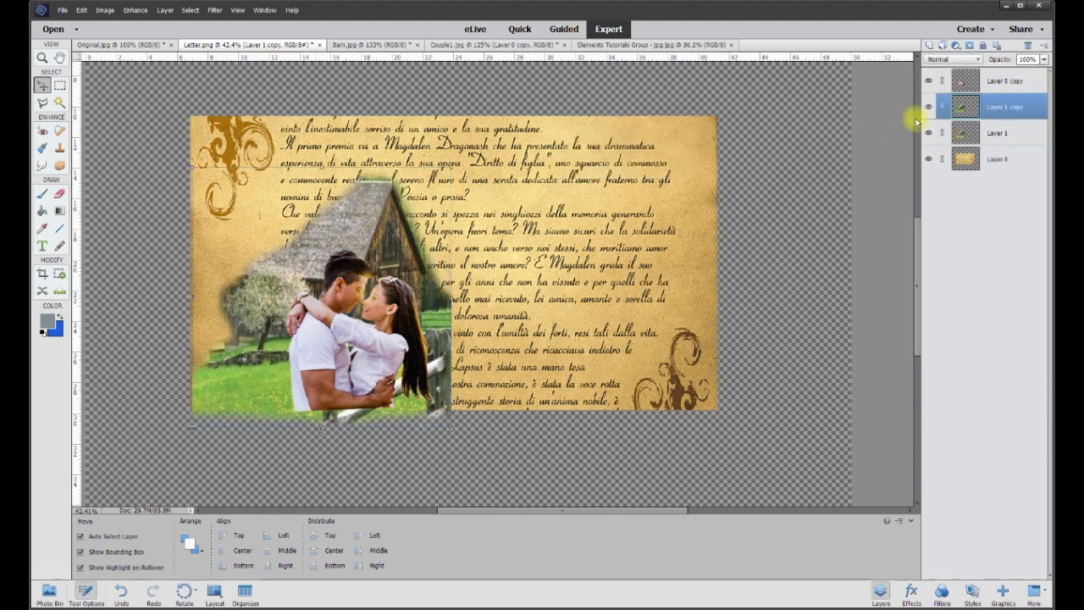
Remove the color from the duplicate barn layer and move it beneath the colored barn layer, Layer 1.
{"action": "left_click", "coordinate": [129, 11]}
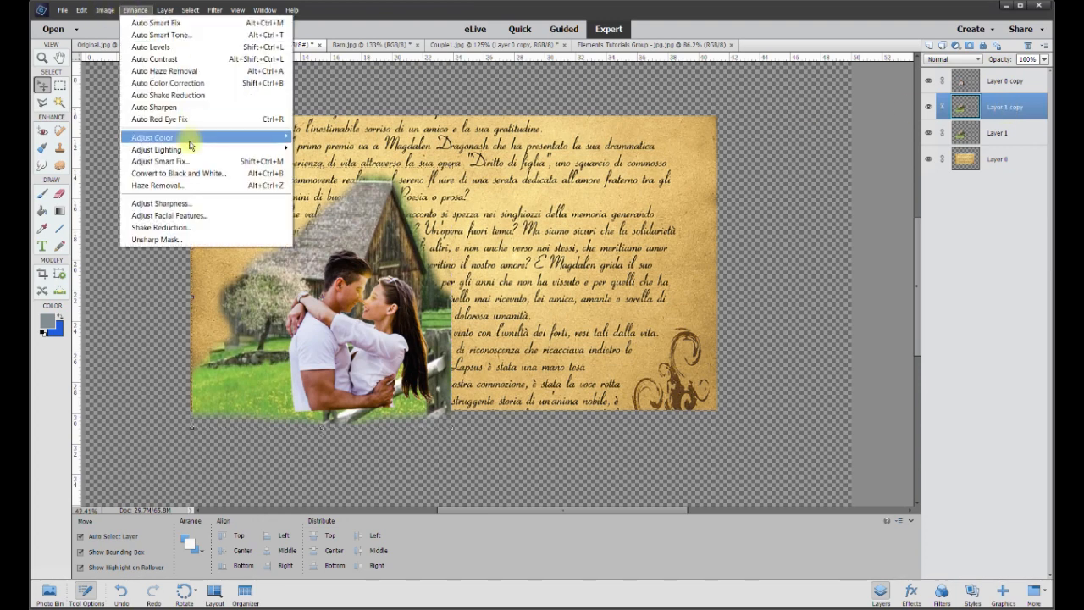
{"action": "mouse_move", "coordinate": [271, 137]}
{"action": "left_click", "coordinate": [331, 161]}
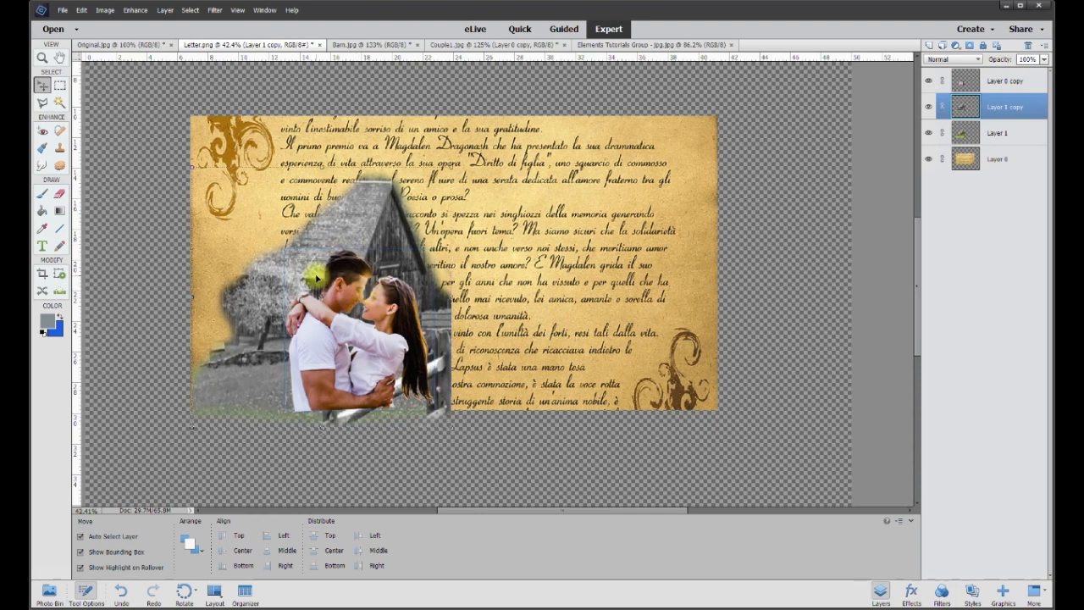
{"action": "left_click_drag", "start_coordinate": [995, 111], "coordinate": [1002, 133]}
{"action": "left_click", "coordinate": [1000, 109]}
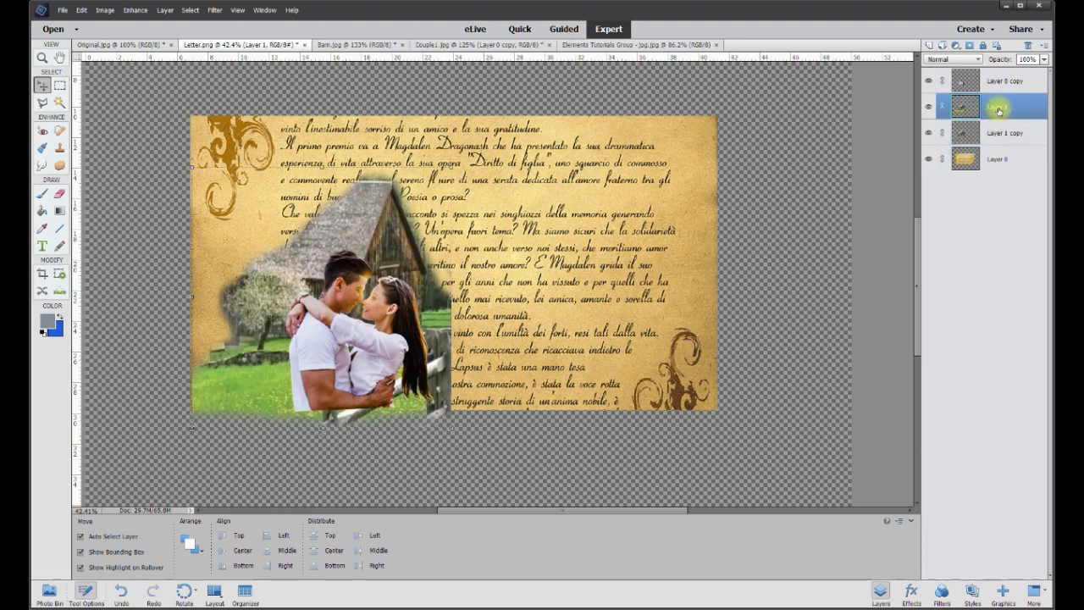
With a 200 px eraser, erase the outer edges of the colored barn layer to expose the gray copy beneath.
{"action": "left_click", "coordinate": [59, 193]}
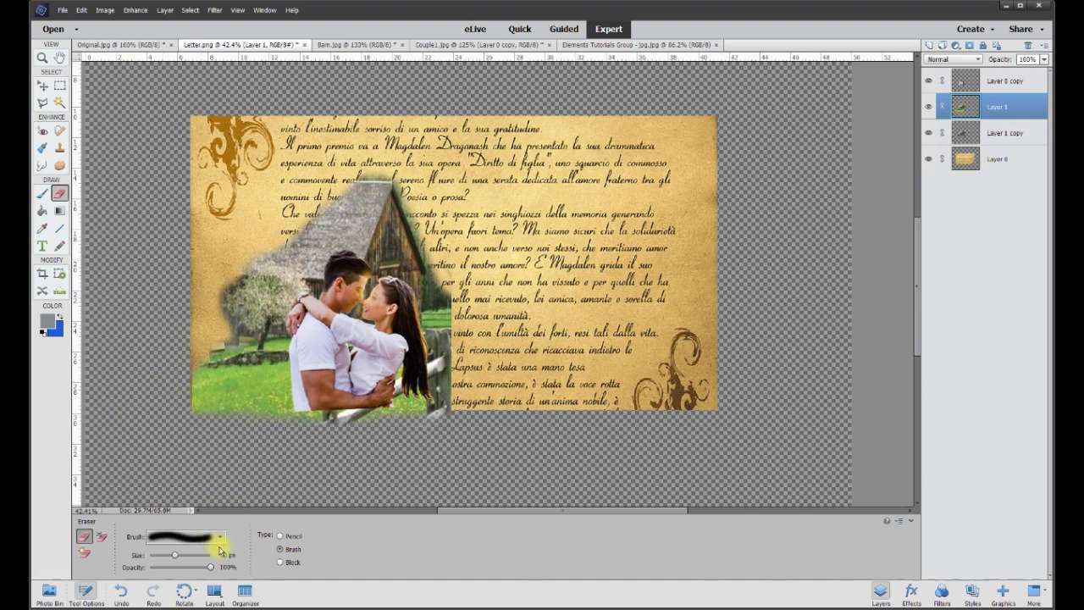
{"action": "left_click", "coordinate": [224, 554]}
{"action": "type", "text": "200"}
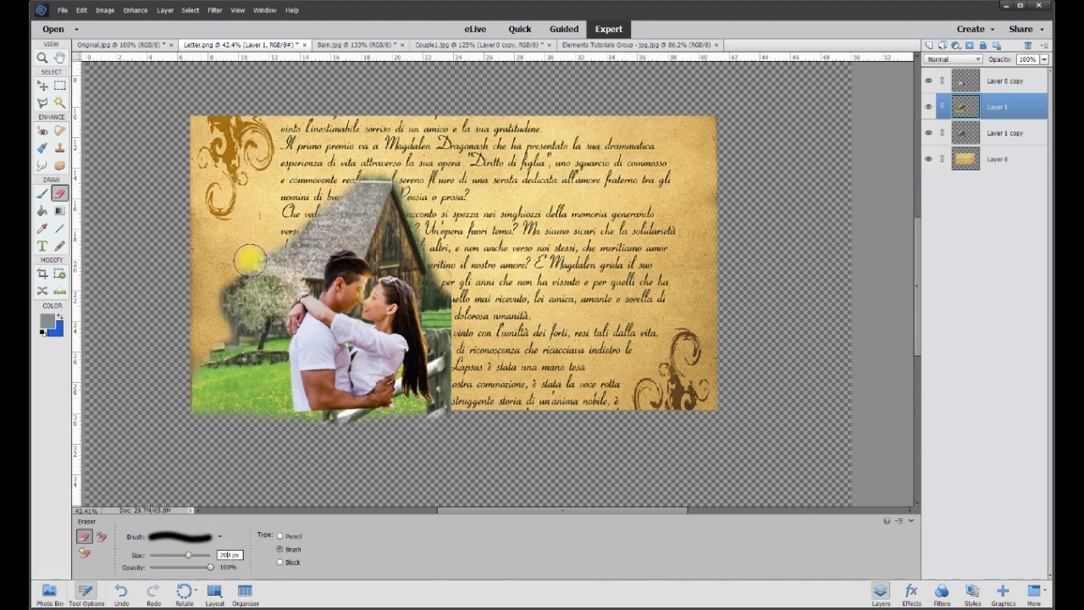
{"action": "key", "text": "Return"}
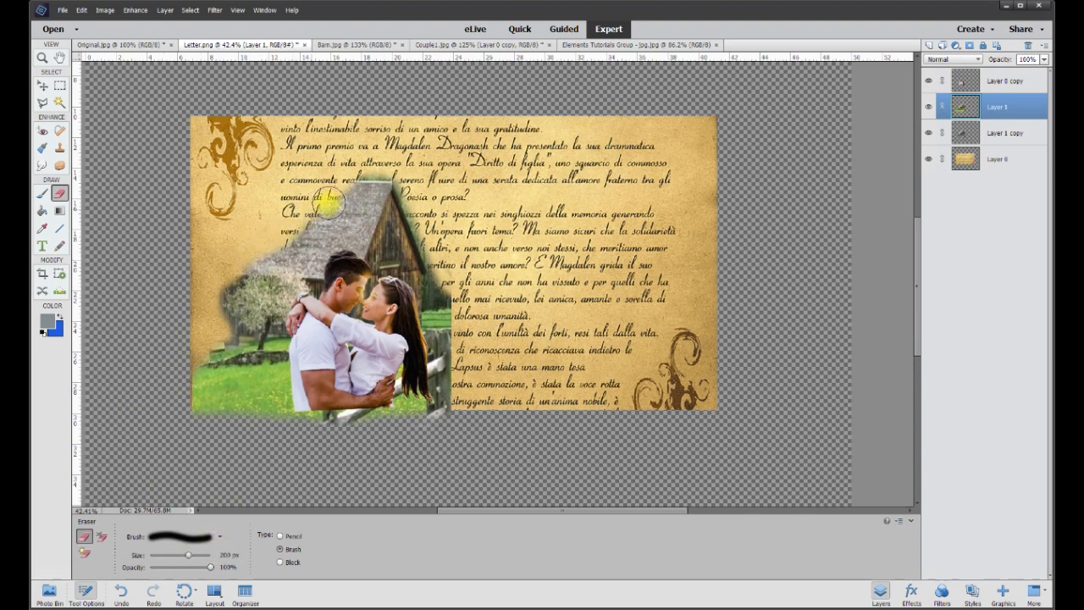
{"action": "mouse_move", "coordinate": [350, 188]}
{"action": "left_mouse_down"}
{"action": "mouse_move", "coordinate": [386, 176]}
{"action": "mouse_move", "coordinate": [428, 268]}
{"action": "mouse_move", "coordinate": [445, 267]}
{"action": "mouse_move", "coordinate": [430, 272]}
{"action": "mouse_move", "coordinate": [447, 297]}
{"action": "mouse_move", "coordinate": [434, 297]}
{"action": "mouse_move", "coordinate": [476, 289]}
{"action": "mouse_move", "coordinate": [449, 298]}
{"action": "mouse_move", "coordinate": [437, 394]}
{"action": "mouse_move", "coordinate": [398, 429]}
{"action": "mouse_move", "coordinate": [284, 437]}
{"action": "mouse_move", "coordinate": [214, 415]}
{"action": "mouse_move", "coordinate": [212, 372]}
{"action": "mouse_move", "coordinate": [240, 320]}
{"action": "mouse_move", "coordinate": [238, 339]}
{"action": "mouse_move", "coordinate": [198, 363]}
{"action": "mouse_move", "coordinate": [205, 386]}
{"action": "mouse_move", "coordinate": [189, 392]}
{"action": "mouse_move", "coordinate": [247, 419]}
{"action": "left_mouse_up"}
Merge the colored barn layer, Layer 1, down into the gray copy beneath it and check the merged layer.
{"action": "key", "text": "r"}
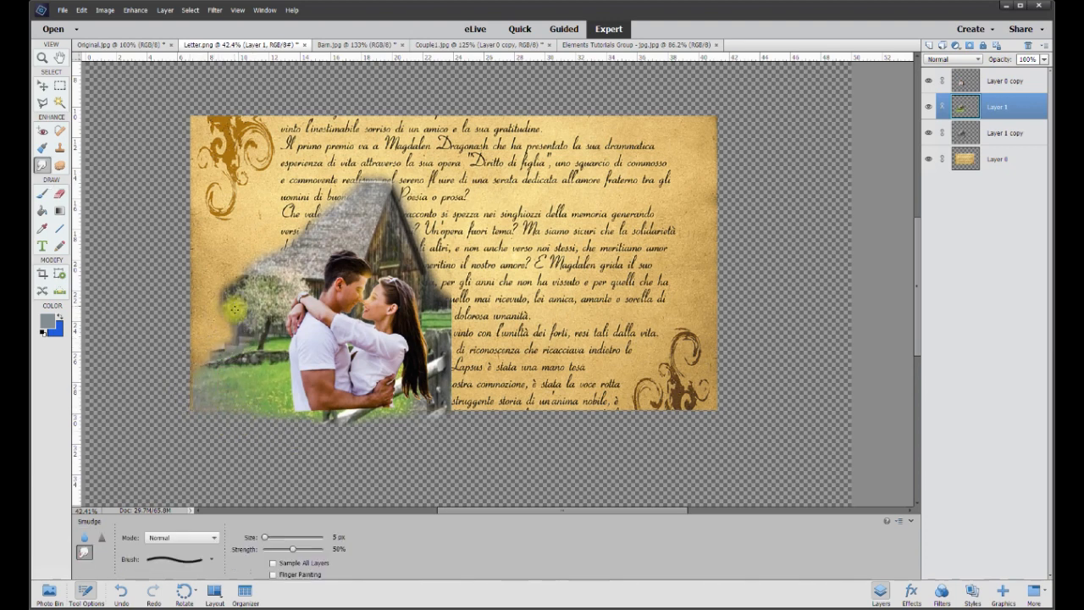
{"action": "right_click", "coordinate": [990, 112]}
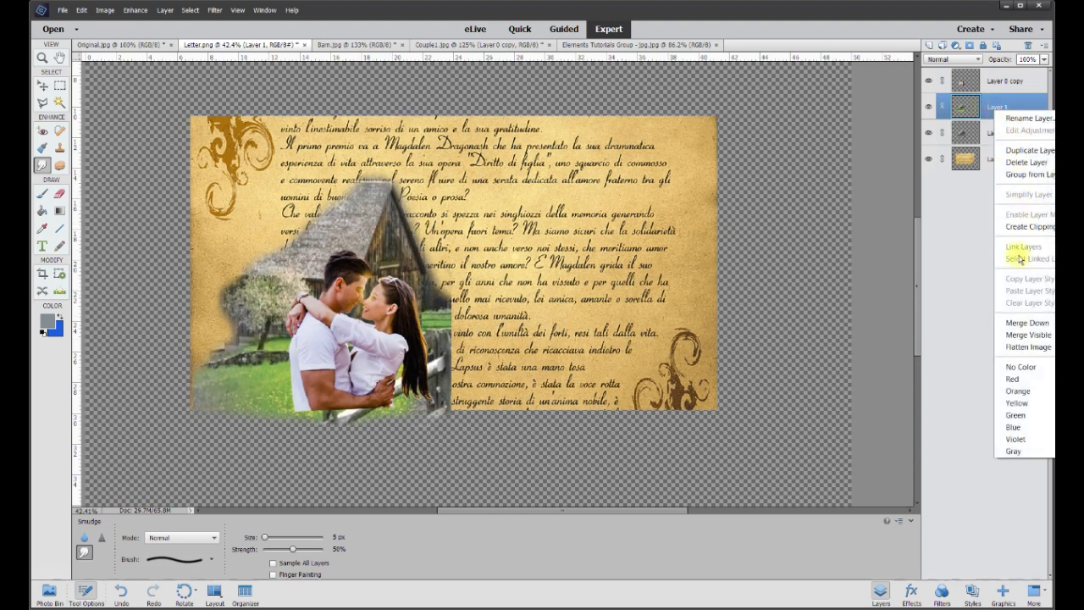
{"action": "left_click", "coordinate": [1017, 323]}
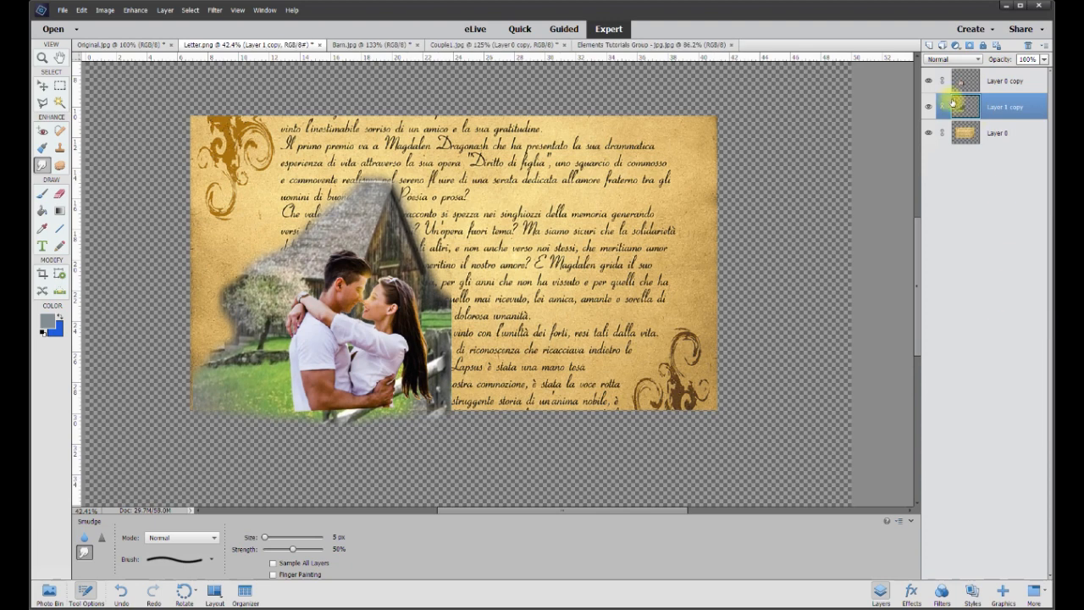
{"action": "left_click", "coordinate": [934, 107]}
{"action": "left_click", "coordinate": [932, 107]}
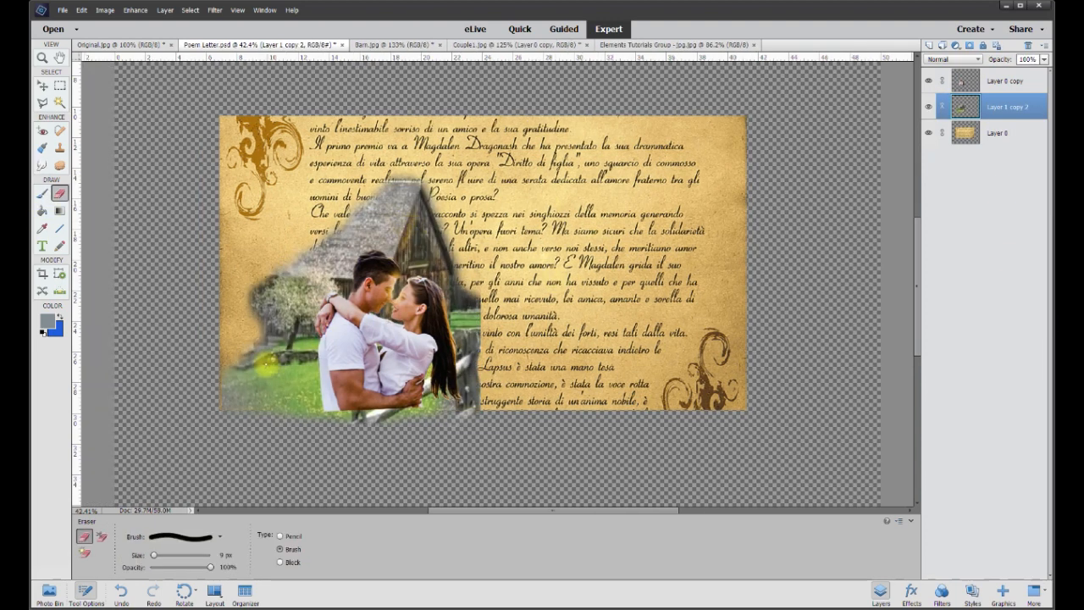
Compare the collage with the reference image Original.jpg, then check the merged barn layer in Poem Letter.psd.
{"action": "left_click", "coordinate": [138, 44]}
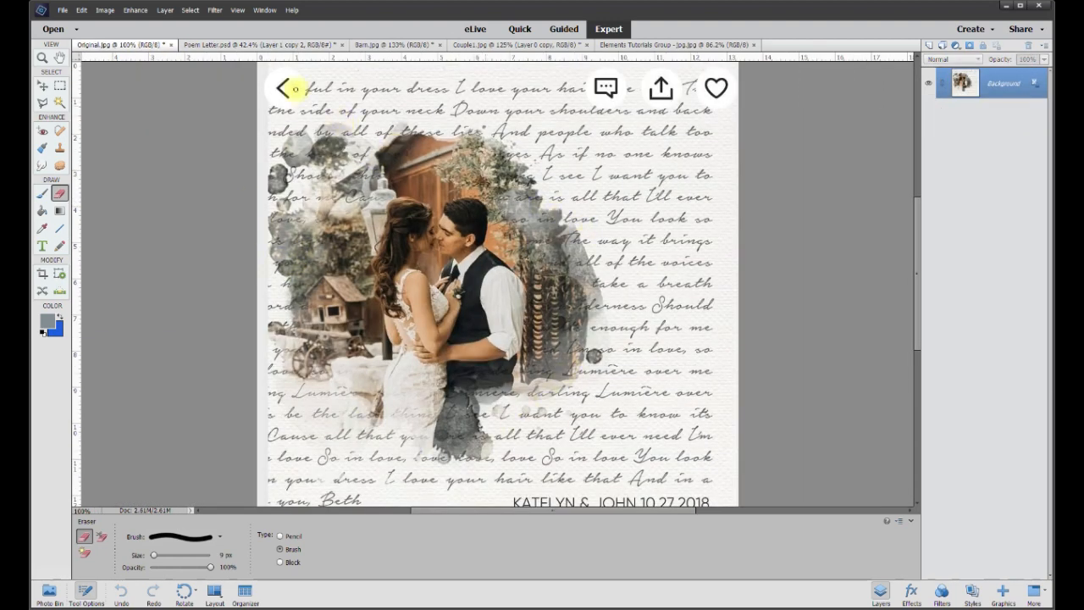
{"action": "left_click", "coordinate": [250, 45]}
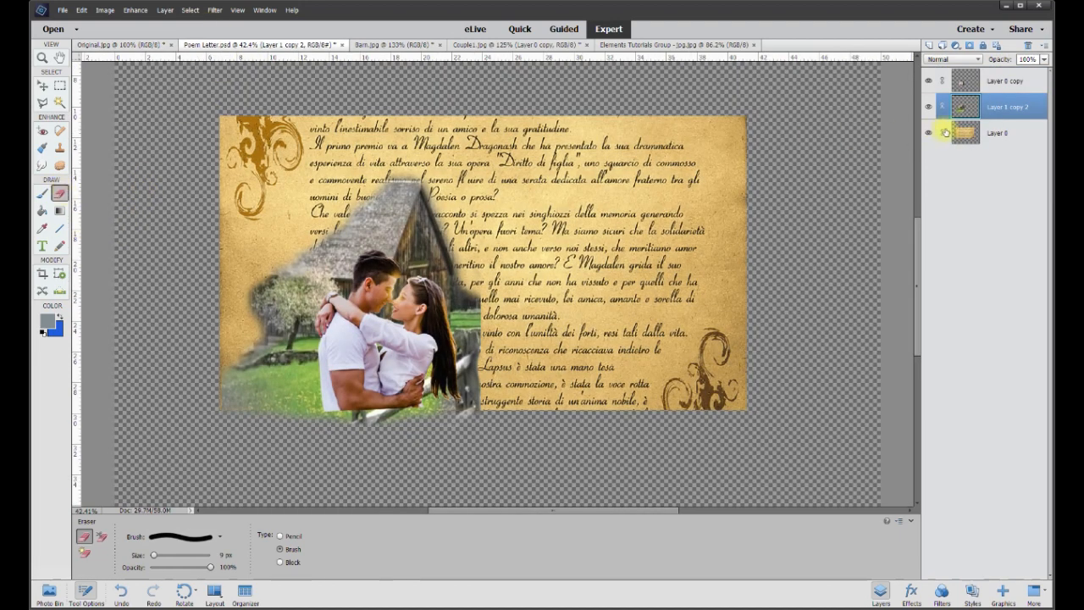
{"action": "left_click", "coordinate": [929, 107]}
{"action": "left_click", "coordinate": [930, 107]}
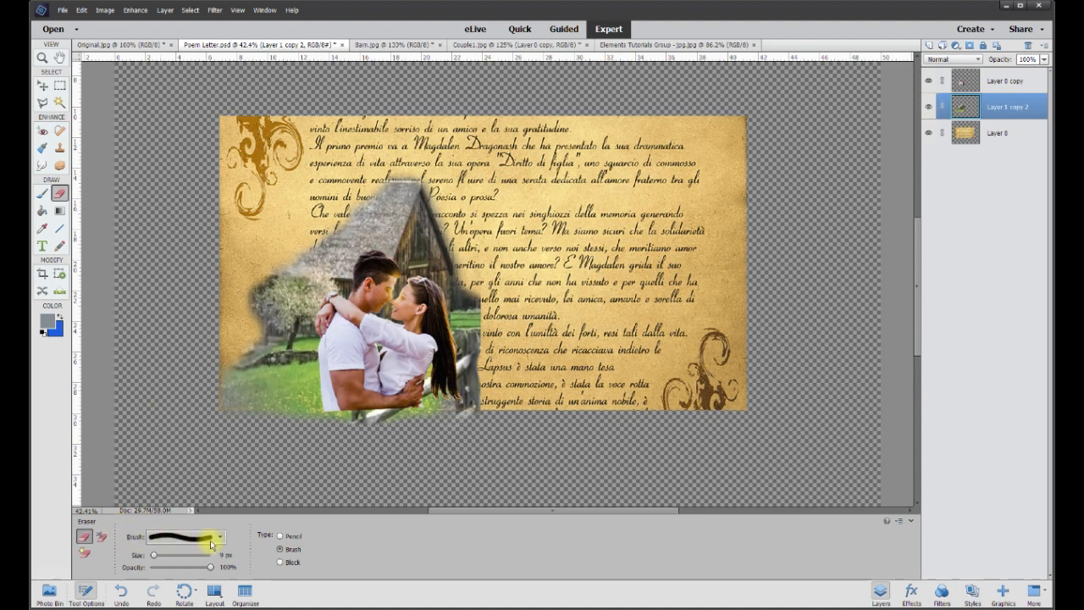
Set the eraser to the 45 px textured brush from the Special Effect Brushes set and enlarge it to 100 px.
{"action": "left_click", "coordinate": [214, 541]}
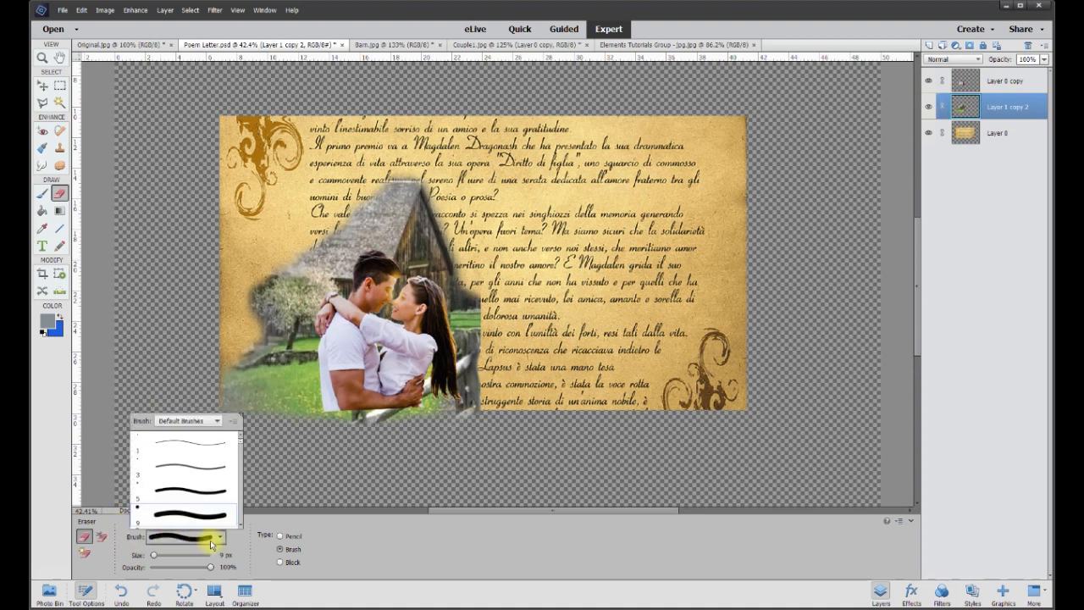
{"action": "left_click", "coordinate": [194, 421]}
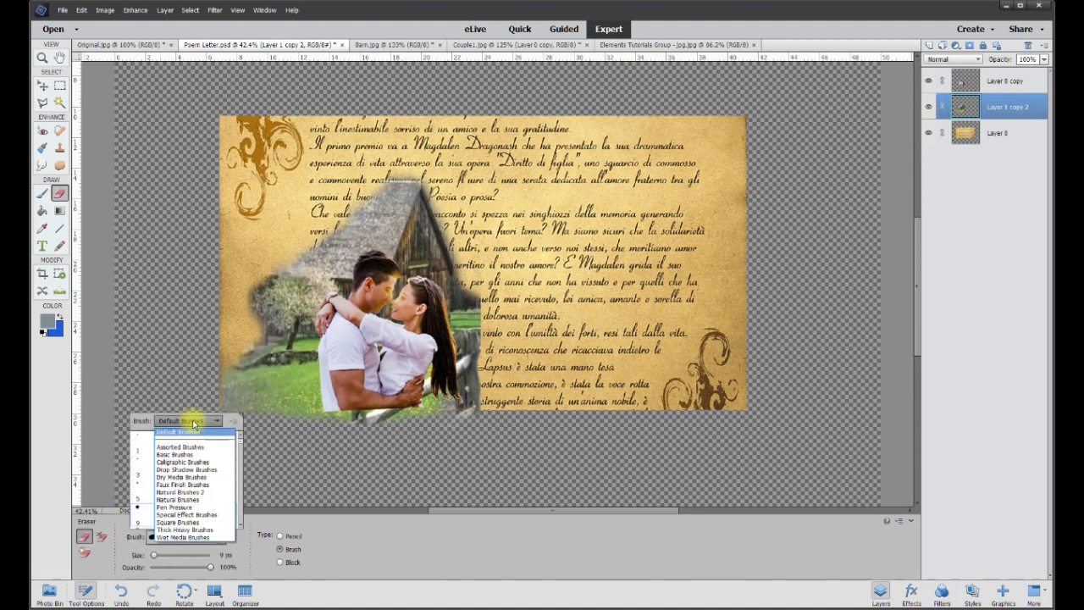
{"action": "left_click", "coordinate": [187, 515]}
{"action": "left_click_drag", "start_coordinate": [240, 449], "coordinate": [246, 505]}
{"action": "scroll", "coordinate": [246, 505], "scroll_direction": "up", "scroll_amount": 5}
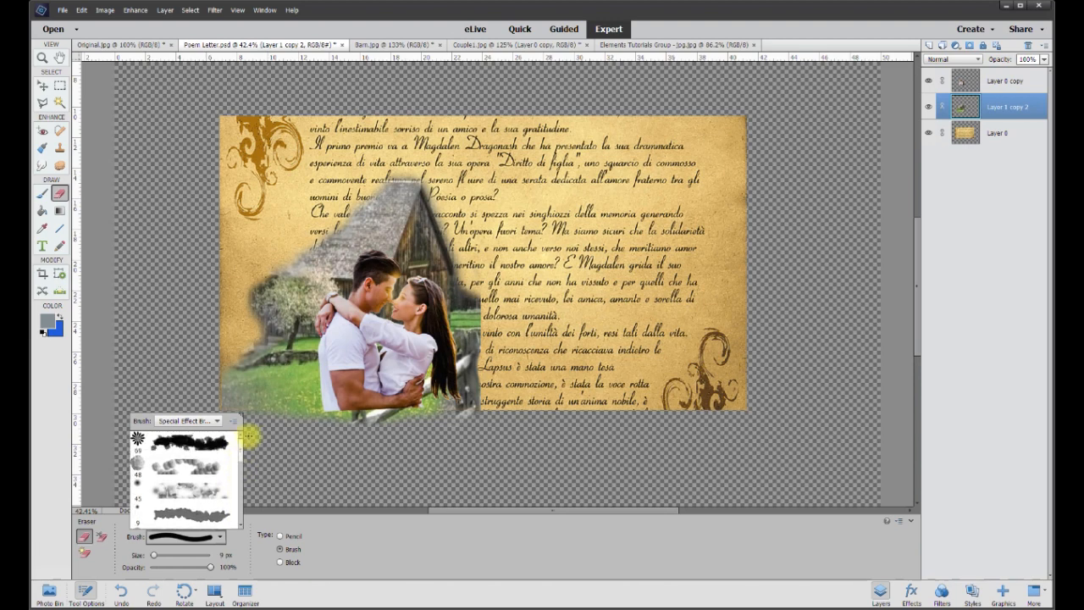
{"action": "left_click", "coordinate": [181, 491]}
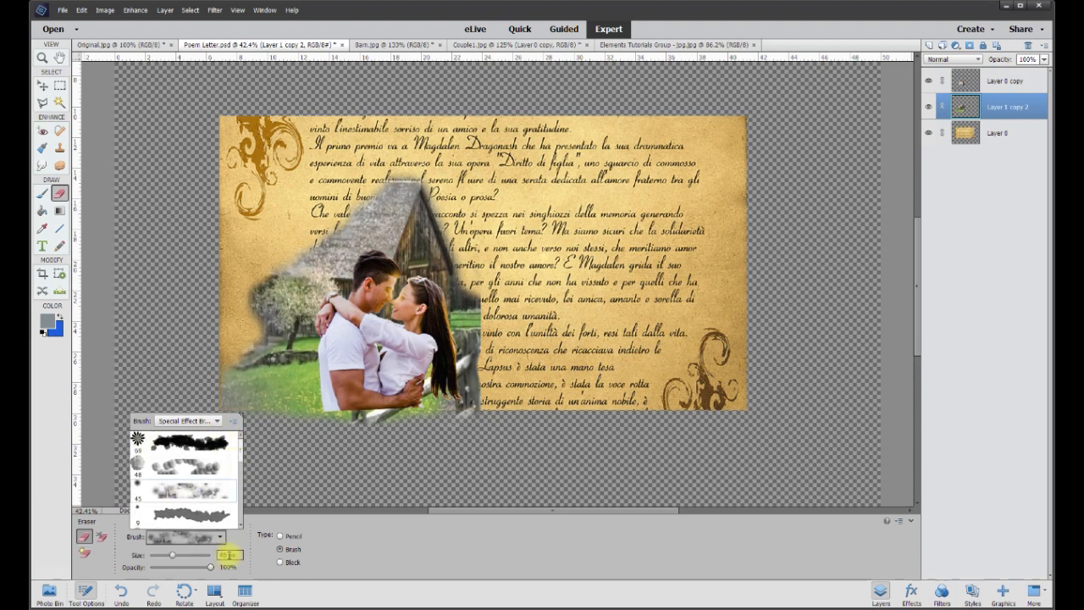
{"action": "left_click", "coordinate": [227, 555]}
{"action": "type", "text": "100"}
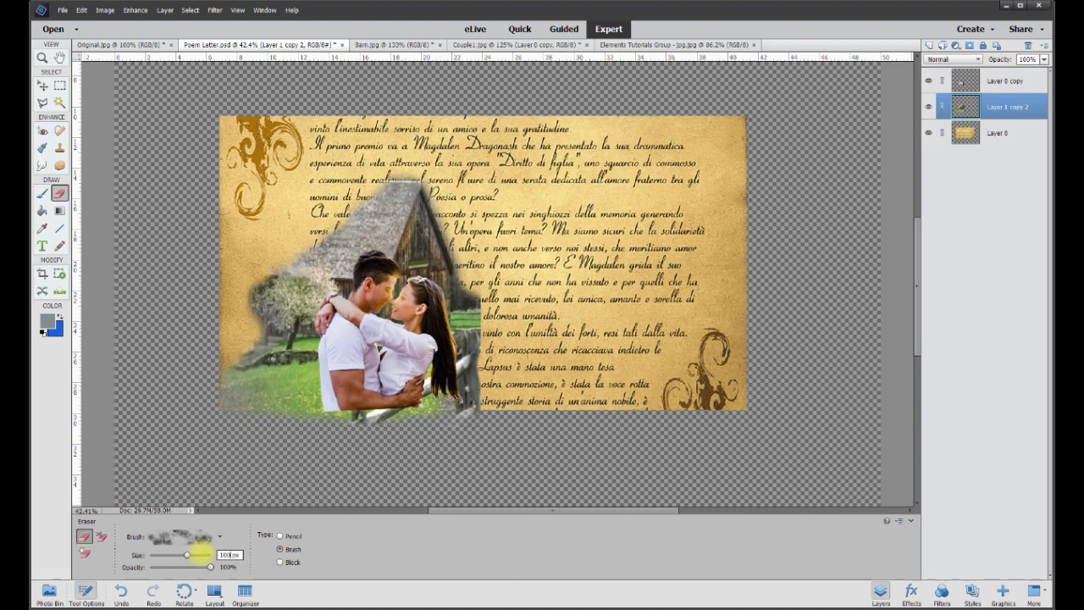
Erase around the merged barn layer's outer edges with the textured brush to give them an irregular, faded outline over the letter.
{"action": "left_click", "coordinate": [238, 345]}
{"action": "mouse_move", "coordinate": [237, 345]}
{"action": "left_mouse_down"}
{"action": "mouse_move", "coordinate": [253, 282]}
{"action": "mouse_move", "coordinate": [341, 220]}
{"action": "mouse_move", "coordinate": [348, 198]}
{"action": "mouse_move", "coordinate": [405, 172]}
{"action": "mouse_move", "coordinate": [481, 268]}
{"action": "mouse_move", "coordinate": [496, 343]}
{"action": "mouse_move", "coordinate": [489, 407]}
{"action": "mouse_move", "coordinate": [487, 379]}
{"action": "mouse_move", "coordinate": [481, 412]}
{"action": "left_mouse_up"}
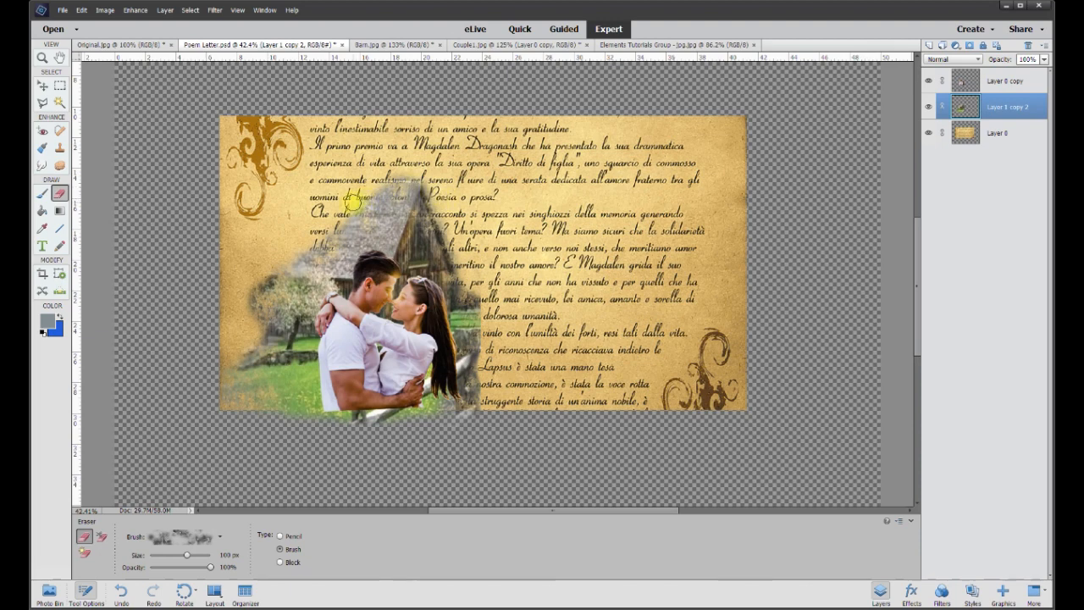
{"action": "left_click_drag", "start_coordinate": [303, 244], "coordinate": [290, 263]}
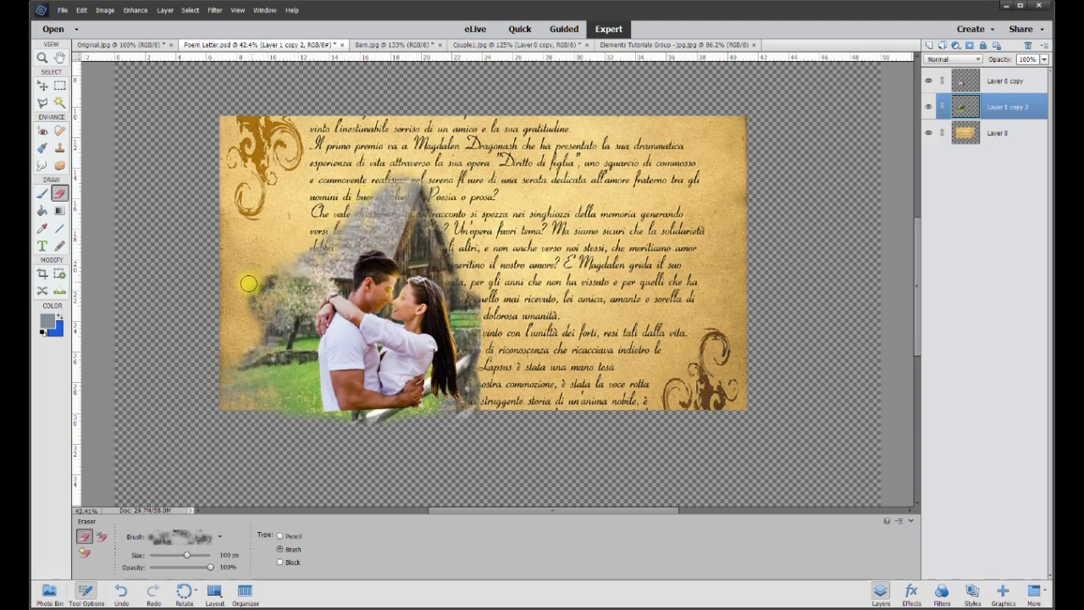
{"action": "left_click", "coordinate": [394, 355]}
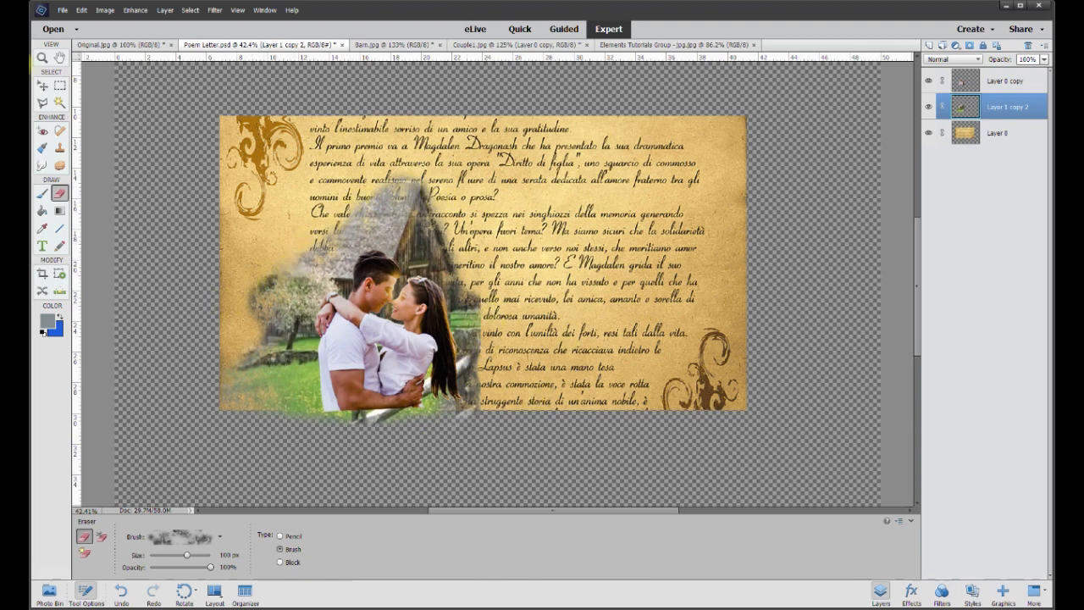
Crop the document to the edges of the letter background, removing the surrounding transparent area.
{"action": "key", "text": "c"}
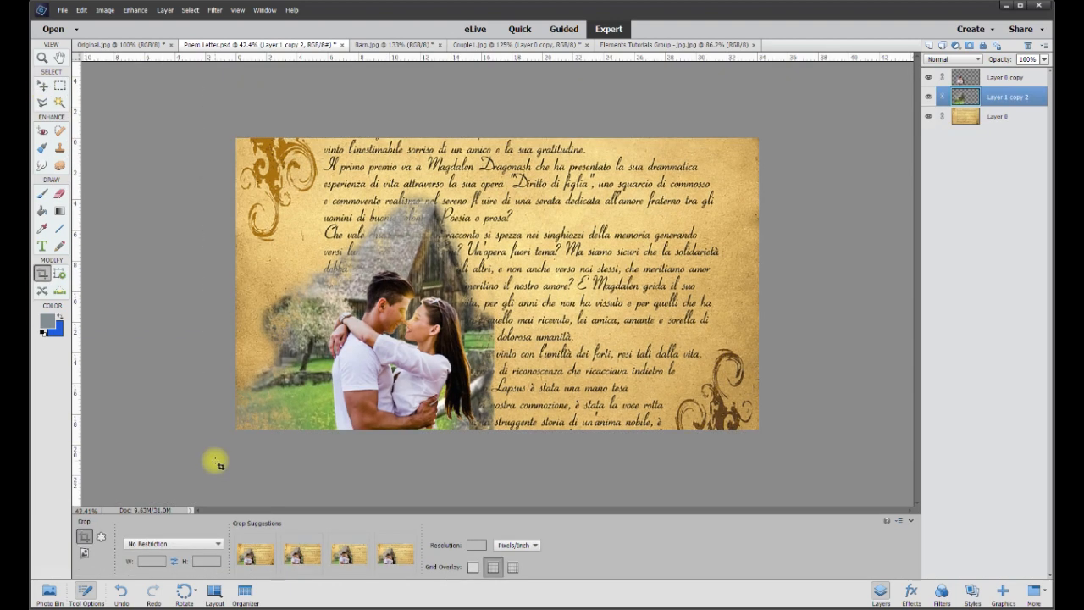